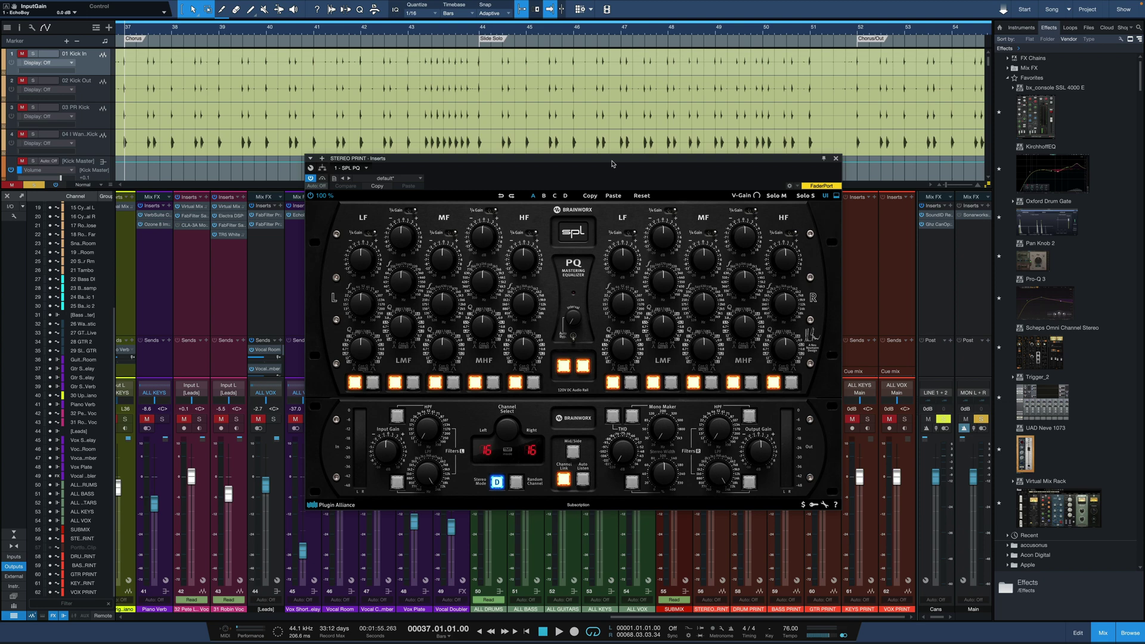
- Switch to Plugin Doctor and boost the SPL PQ's left MF band by about 8.5 dB near 1 kHz
key(ctrl+Right)
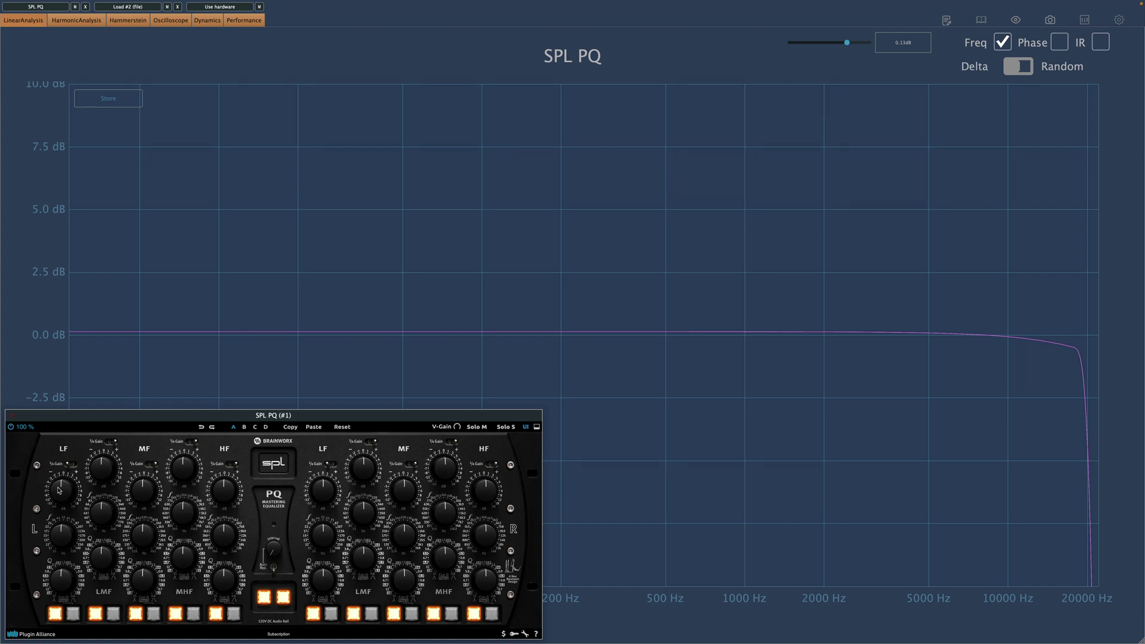
click(73, 464)
click(72, 615)
click(73, 614)
drag(136, 537, 143, 478)
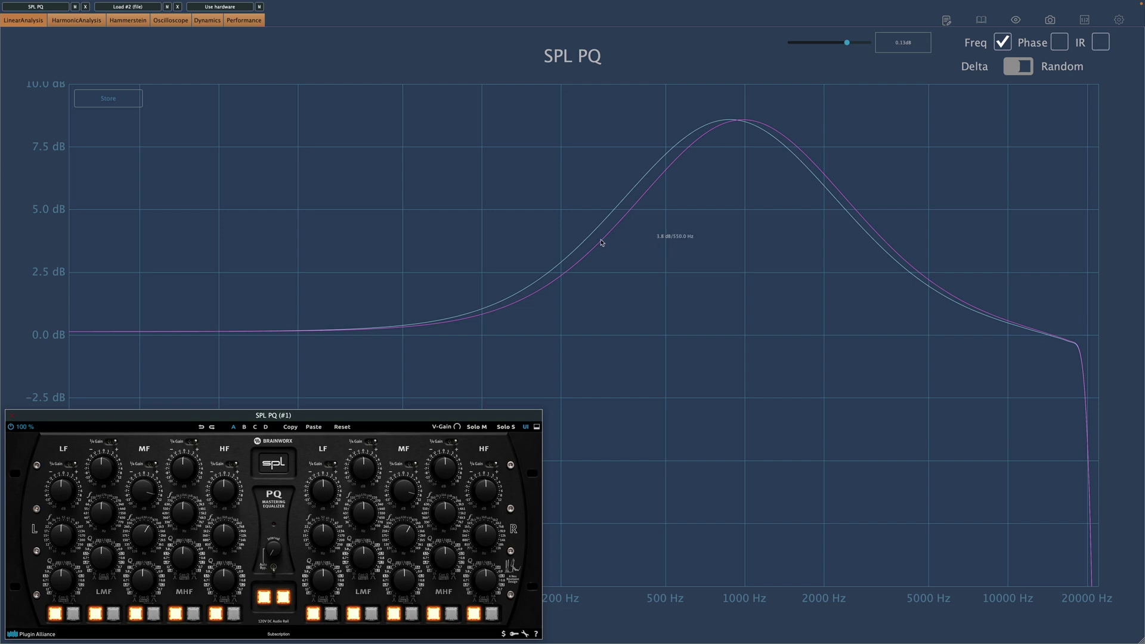
- Reveal the SPL PQ's lower control section, change the stereo mode to D, and move the plug-in window back down
drag(517, 415, 516, 321)
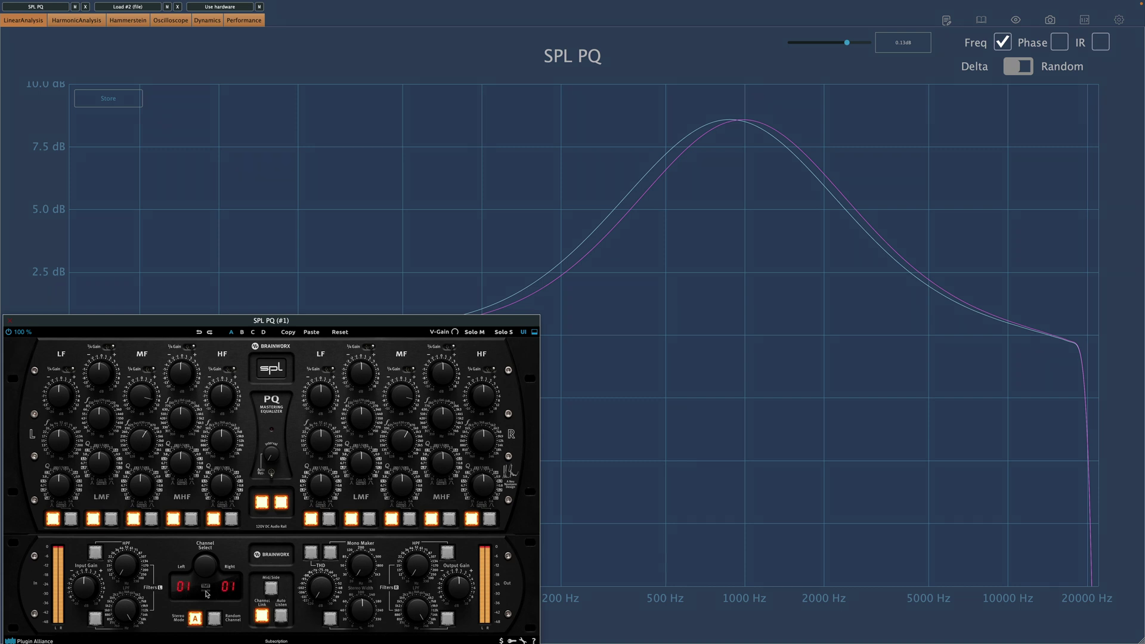
click(196, 620)
drag(441, 321, 439, 418)
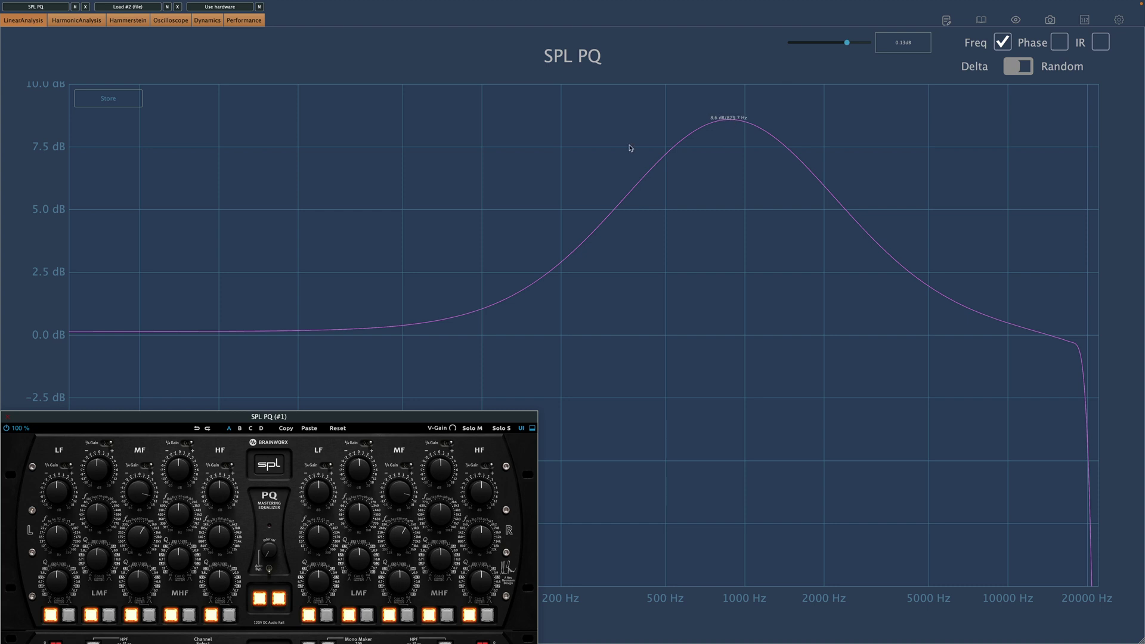
- Sweep the left MF band's Q through its narrow and wide extremes and set it to 1.600
drag(141, 582, 141, 546)
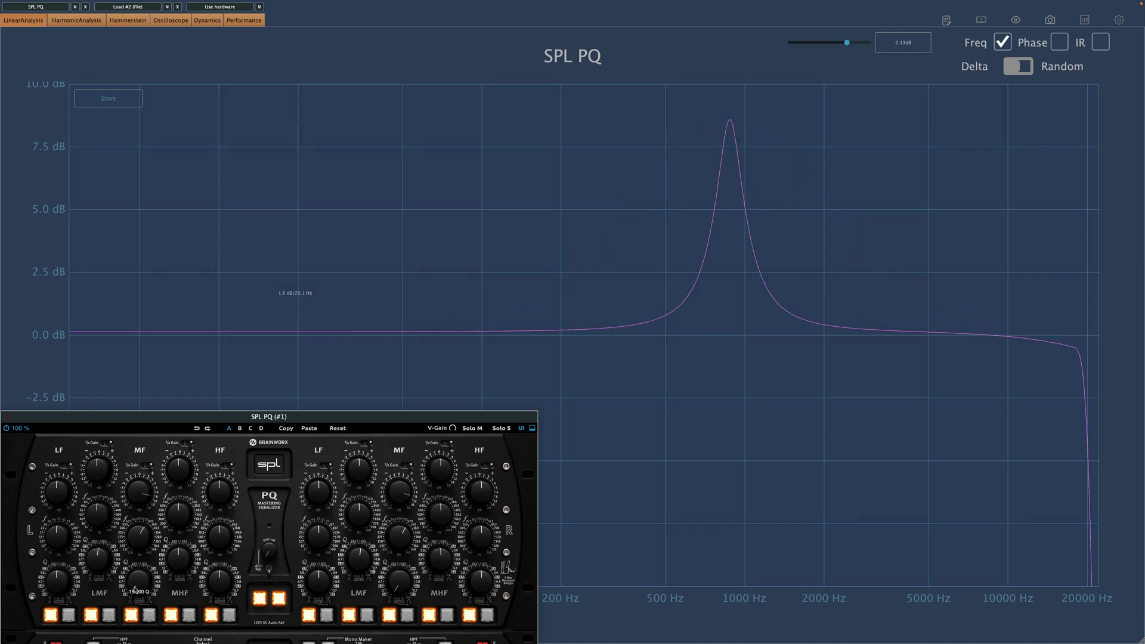
drag(135, 590, 145, 520)
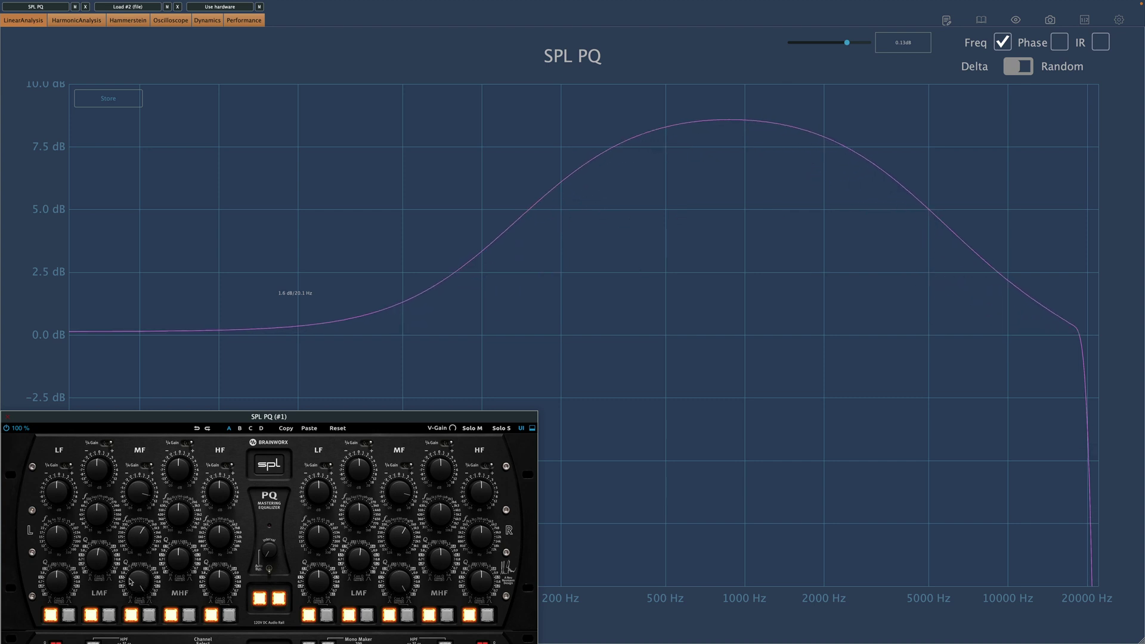
drag(136, 582, 138, 624)
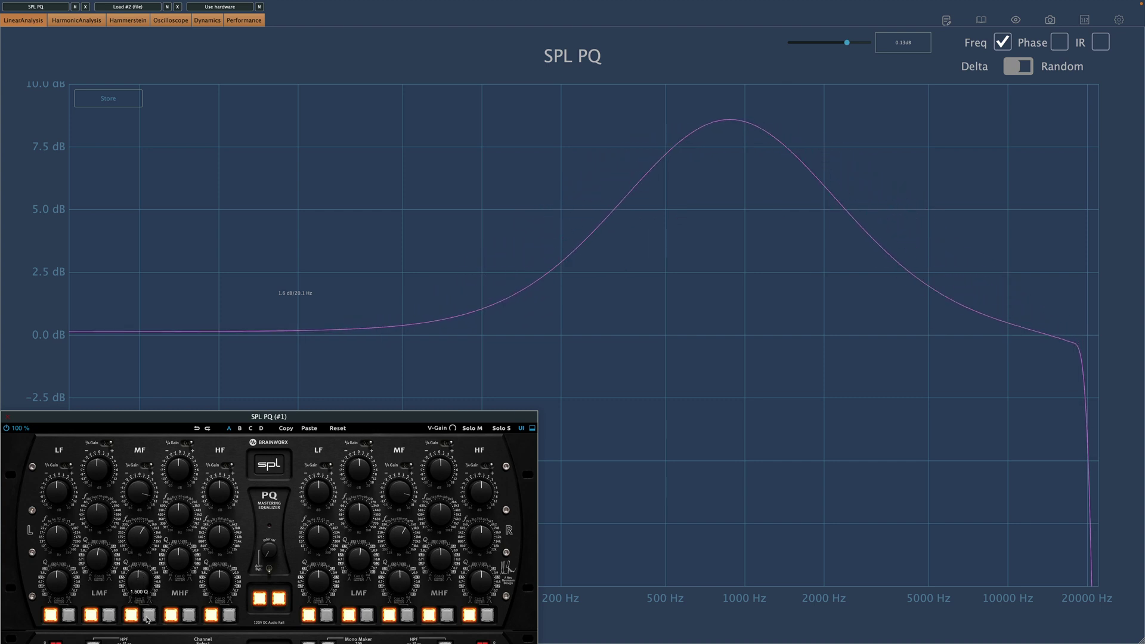
- Try proportional Q on the MF band with more gain, switch it off, and lower the band's boost
click(149, 615)
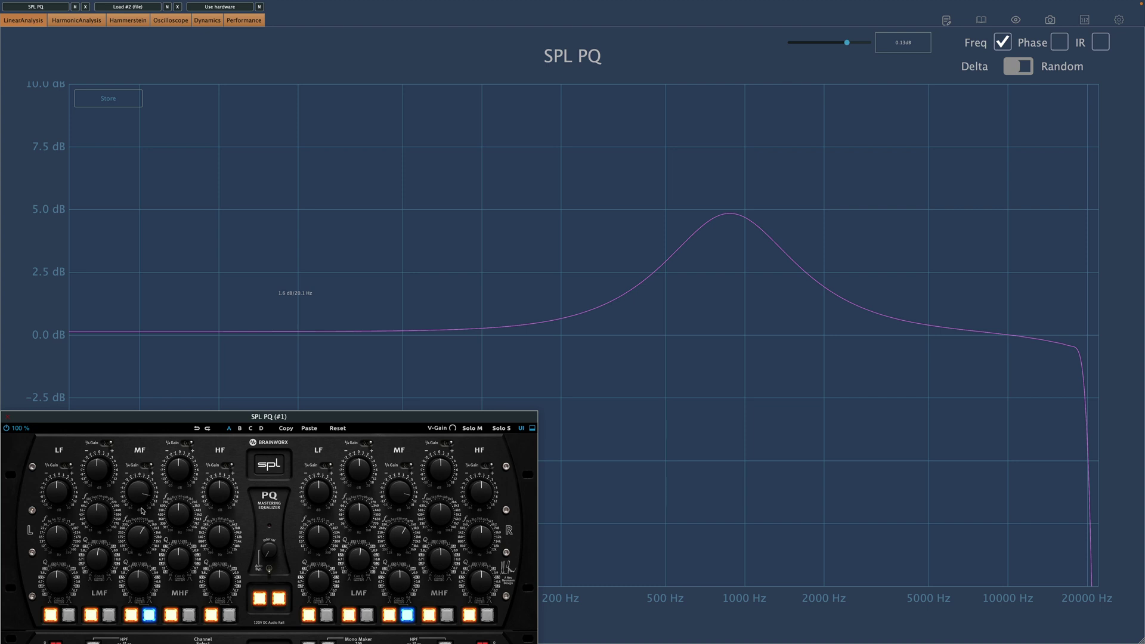
mouse_move(140, 501)
mouse_down()
mouse_move(140, 489)
mouse_move(135, 556)
mouse_move(148, 488)
mouse_move(142, 566)
mouse_move(149, 490)
mouse_move(146, 499)
mouse_up()
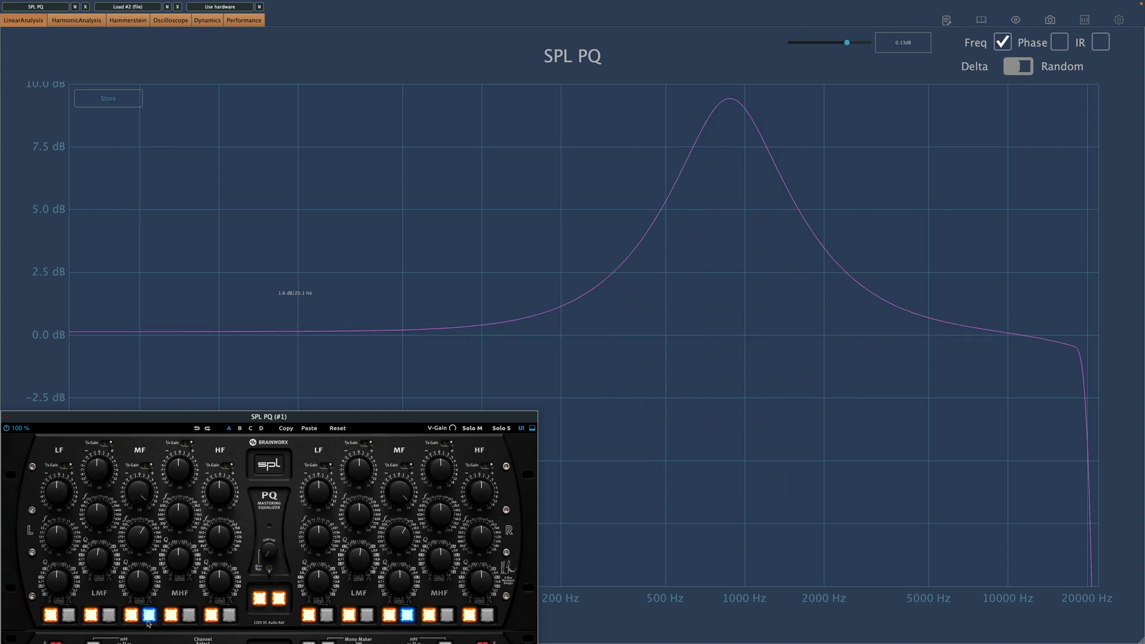
click(149, 615)
drag(135, 490, 135, 501)
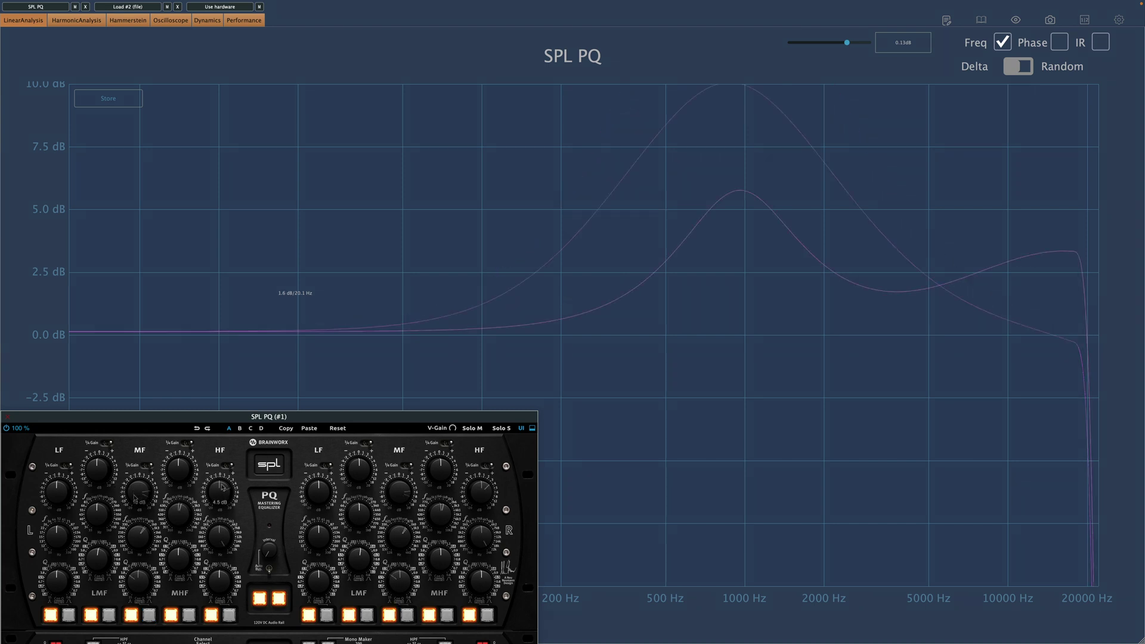
- Boost the left HF band and sweep its Q from a narrow peak to a broad curve
drag(222, 491, 223, 481)
drag(218, 576, 219, 596)
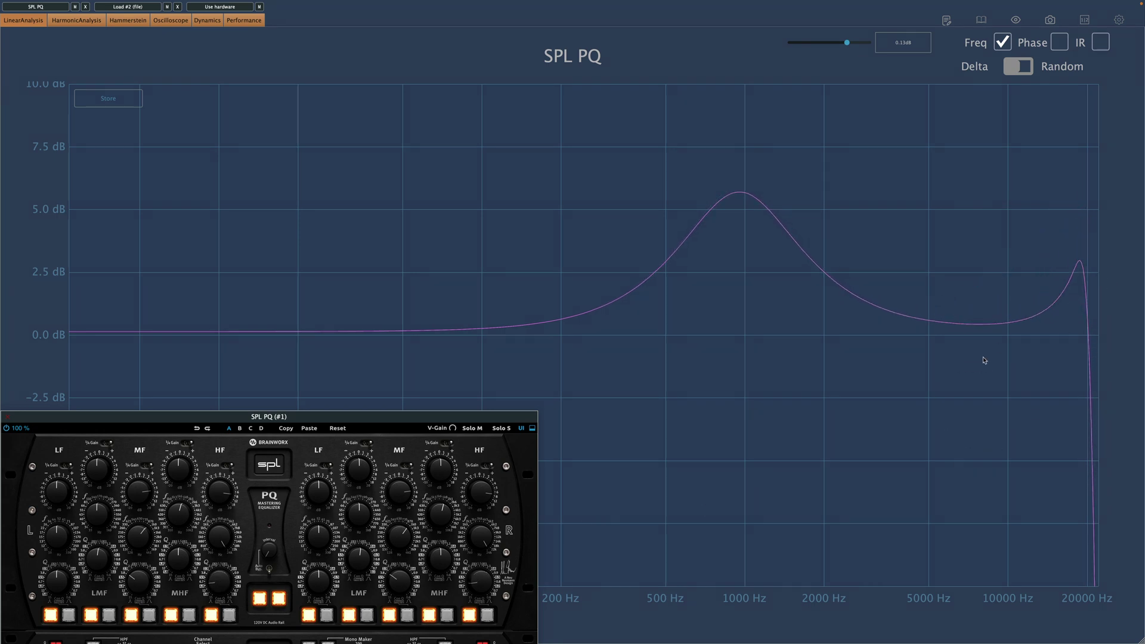
drag(219, 591, 221, 564)
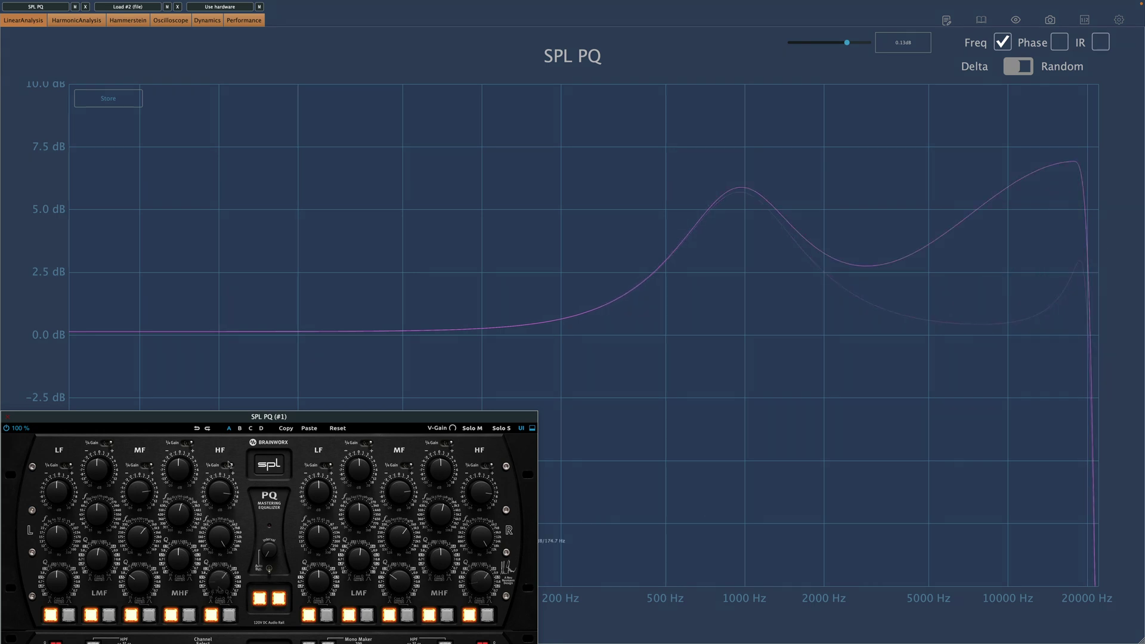
- Toggle the left HF band's gain range switch and reduce the band's boost to a fraction of a dB
click(226, 467)
mouse_move(223, 489)
mouse_down()
mouse_move(226, 505)
mouse_move(231, 495)
mouse_up()
click(227, 469)
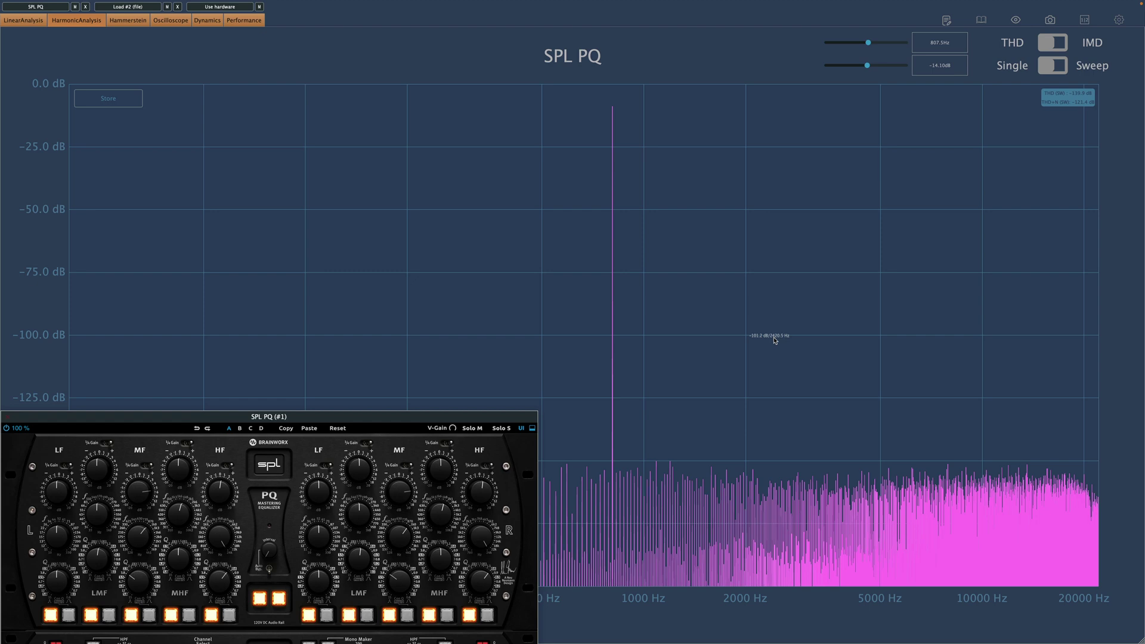
- Test the SPL PQ's THD in the harmonic analysis: enable it, lower its level, and disable it again
drag(469, 419, 468, 327)
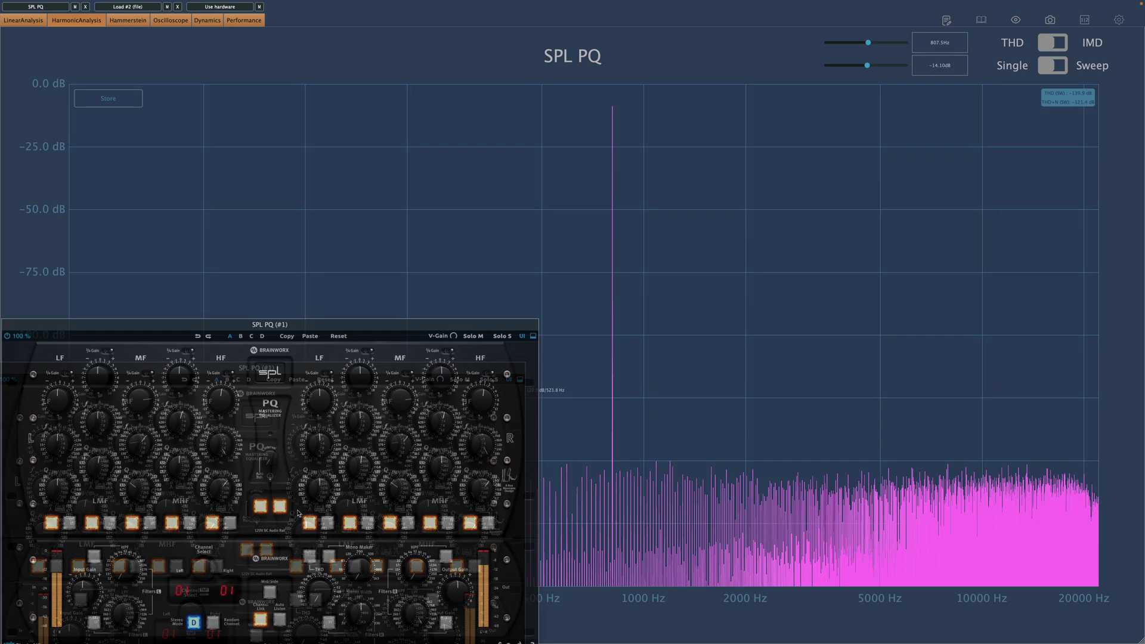
click(312, 558)
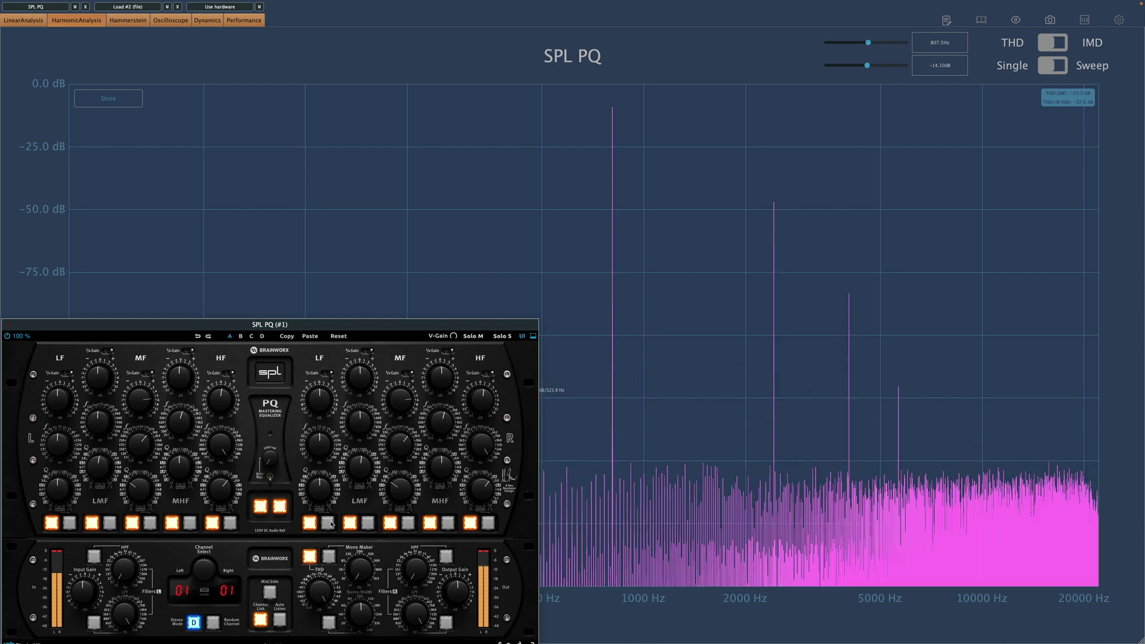
drag(326, 599, 327, 633)
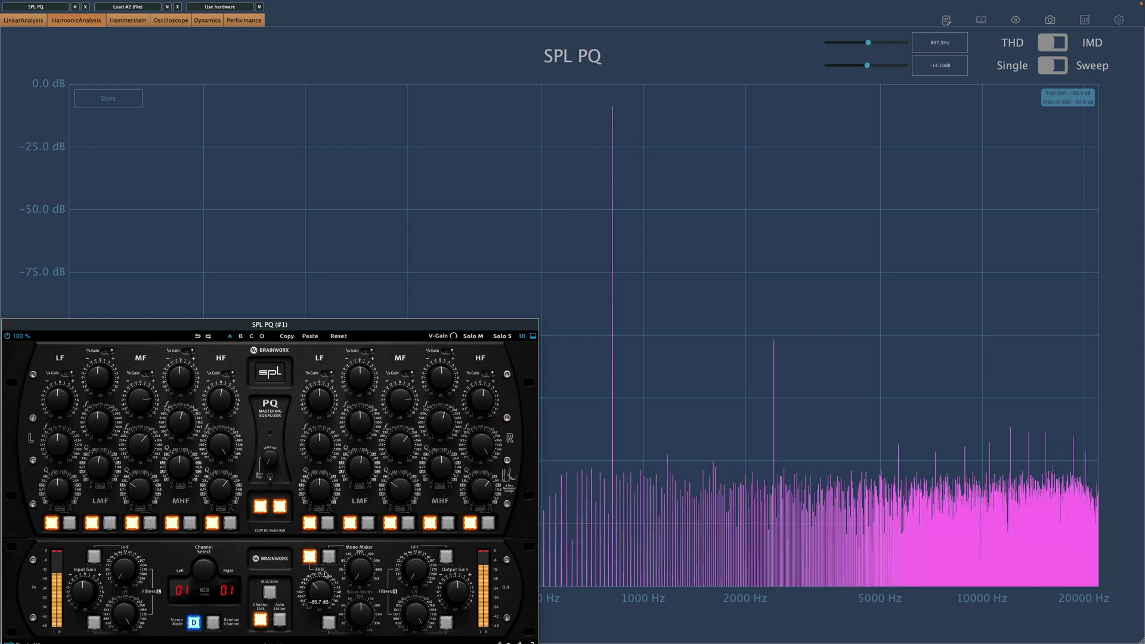
click(310, 557)
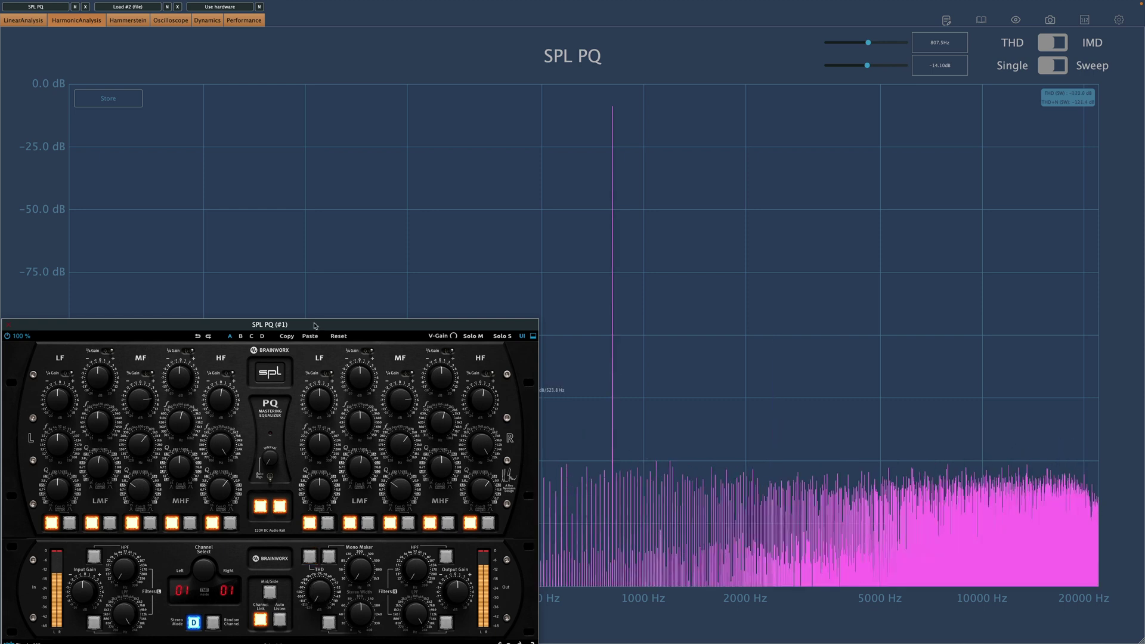
drag(317, 327, 318, 431)
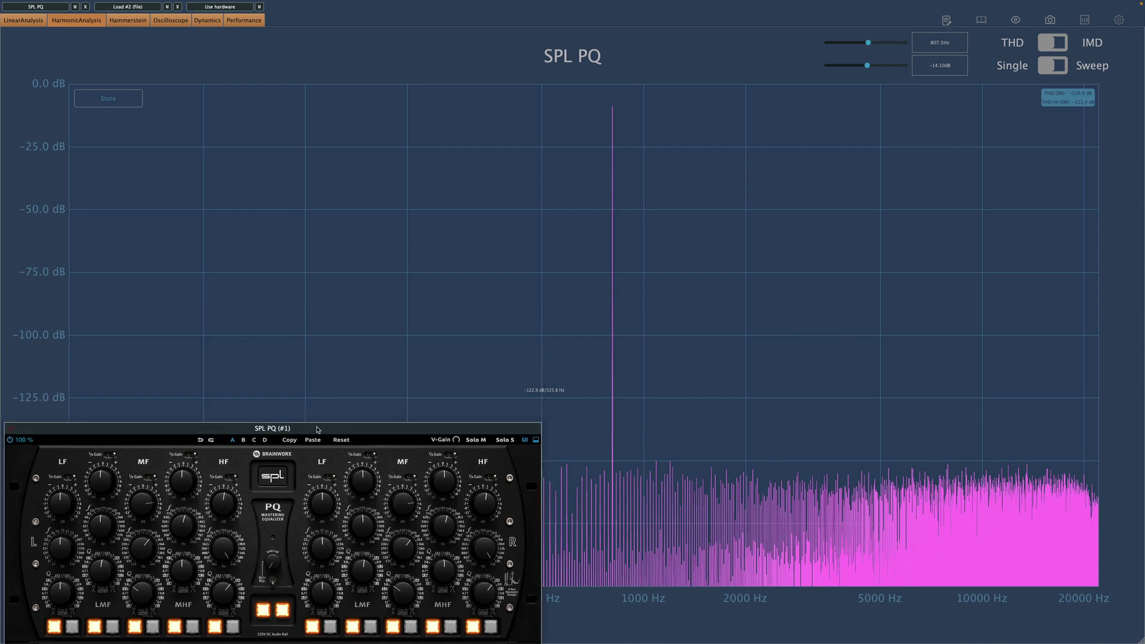
- Return to the linear frequency analysis and load Pro-Q 3 as the second plug-in for comparison
click(34, 24)
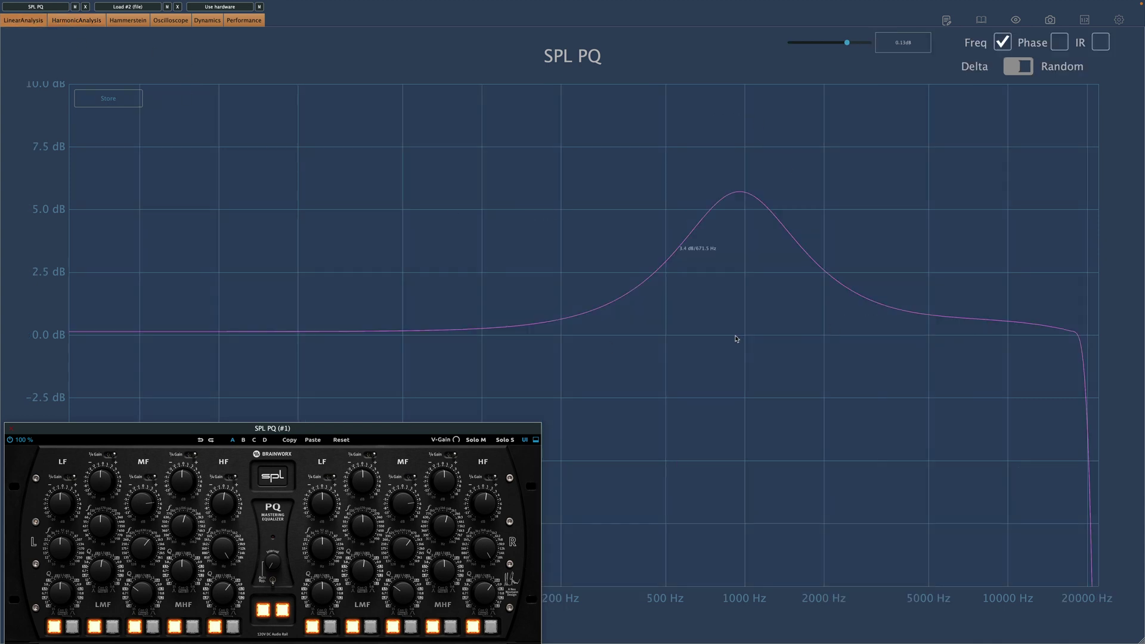
click(136, 8)
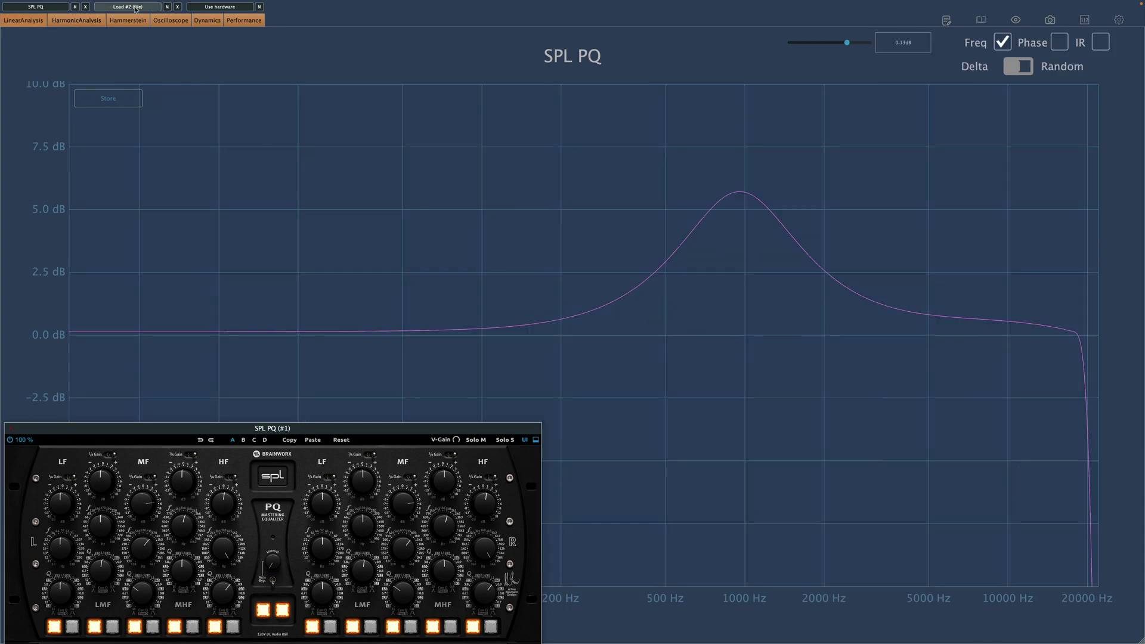
drag(401, 95, 875, 362)
- Match the SPL PQ curve in Pro-Q 3 with a bell near 958 Hz at +5.59 dB, Q 1.009, and a slight high-frequency boost
drag(804, 475, 822, 438)
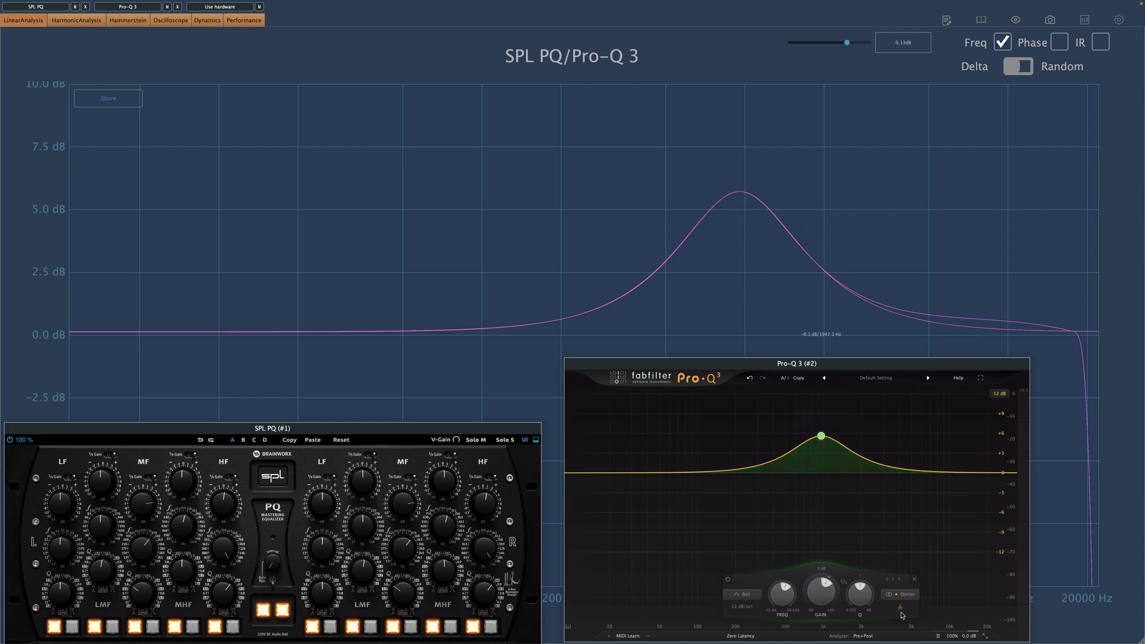
mouse_move(861, 599)
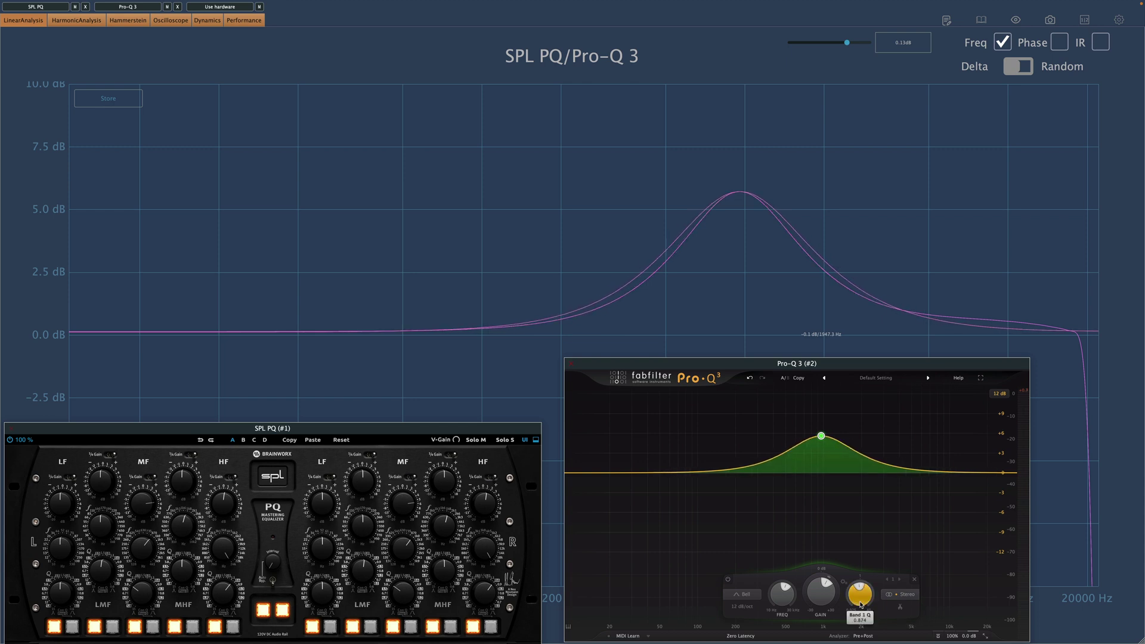
scroll(861, 600, up, 1)
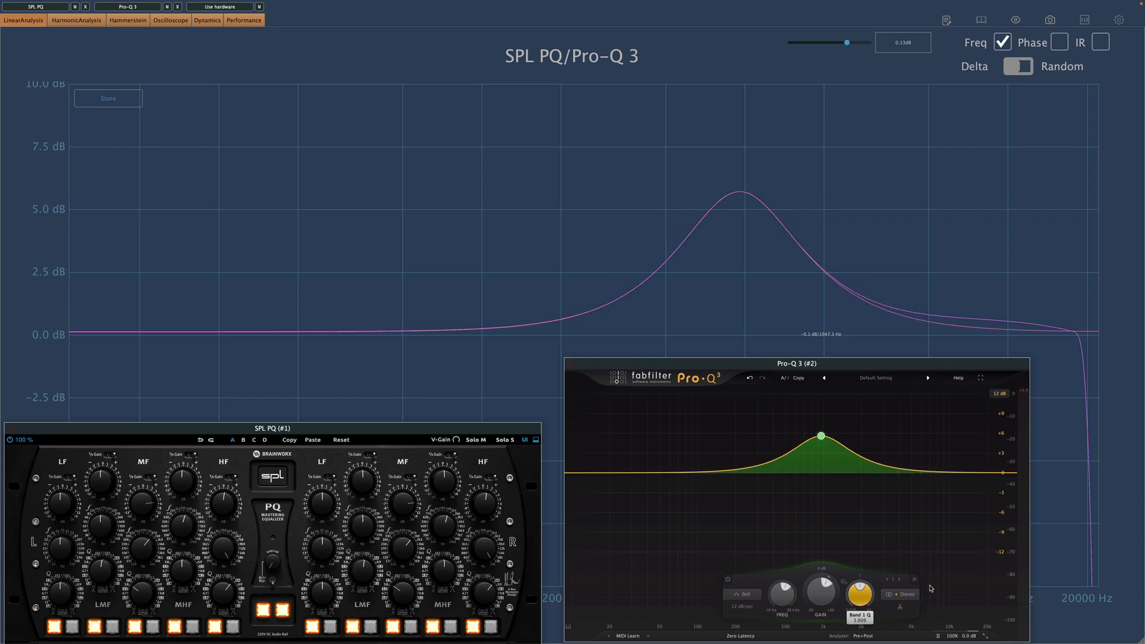
click(909, 473)
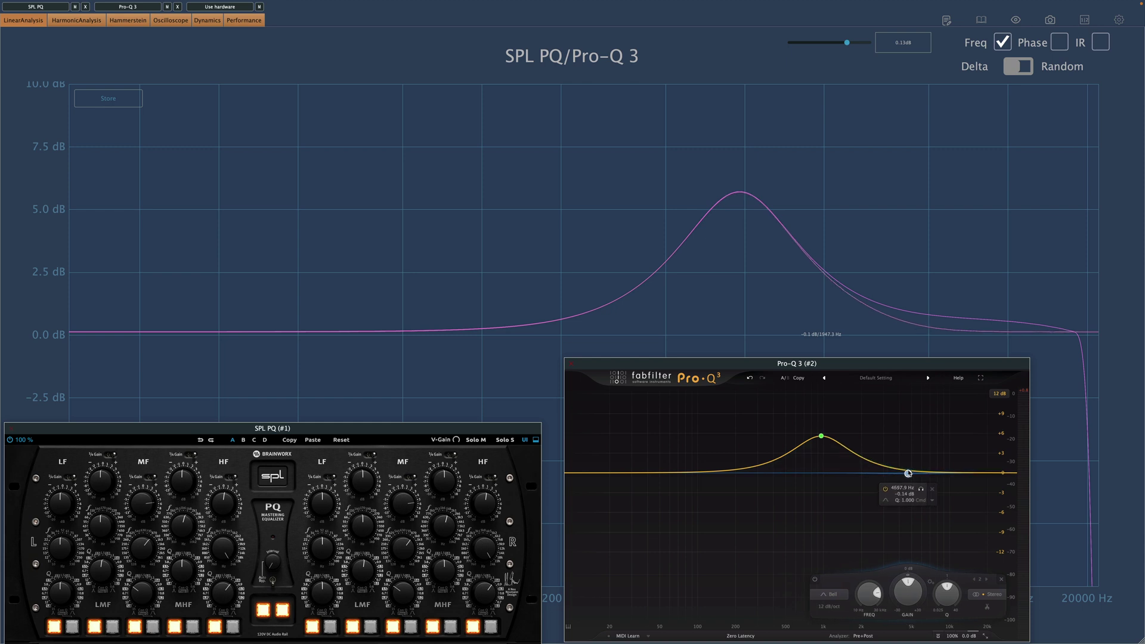
drag(908, 473, 945, 471)
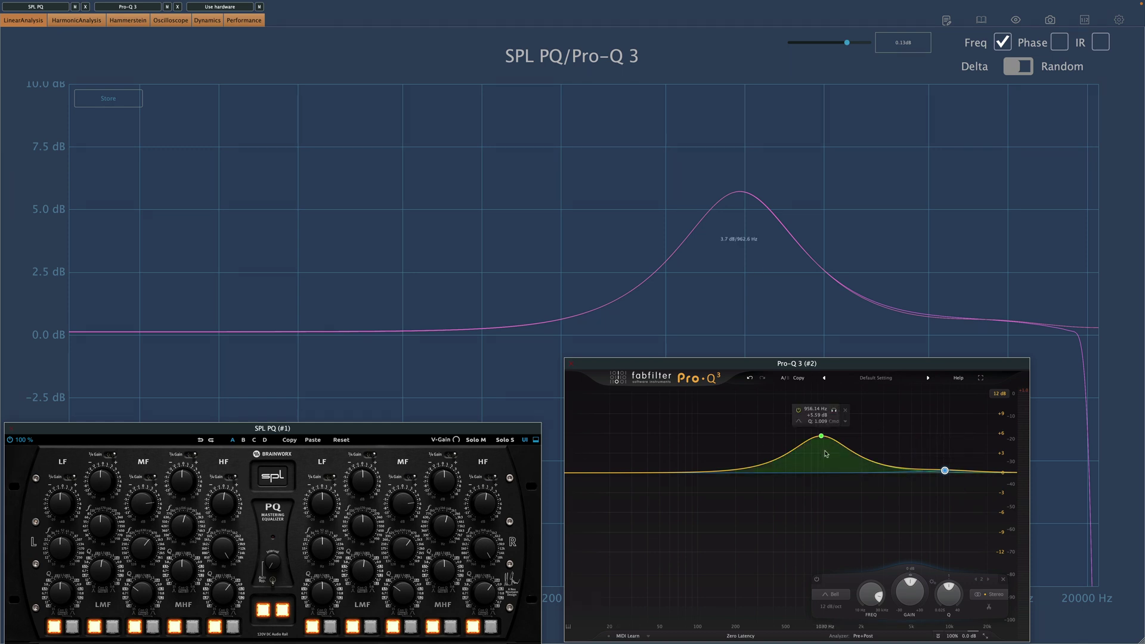
- Enable proportional Q on the SPL PQ's MF band and match it in Pro-Q 3 with about 4.5 dB gain and higher Q
click(192, 626)
click(192, 626)
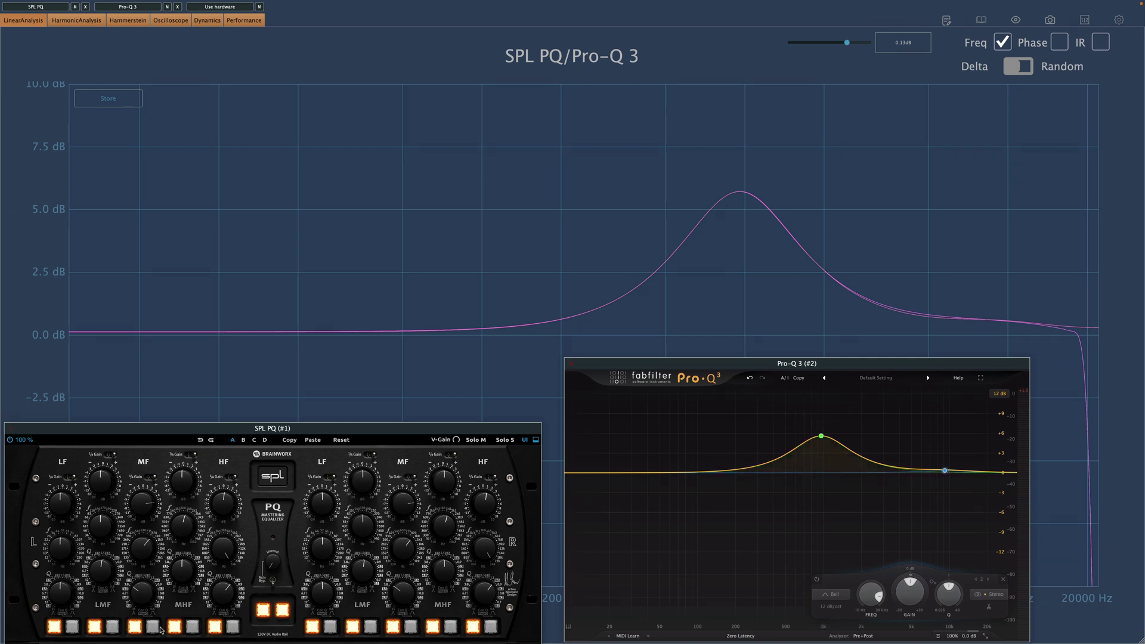
click(153, 626)
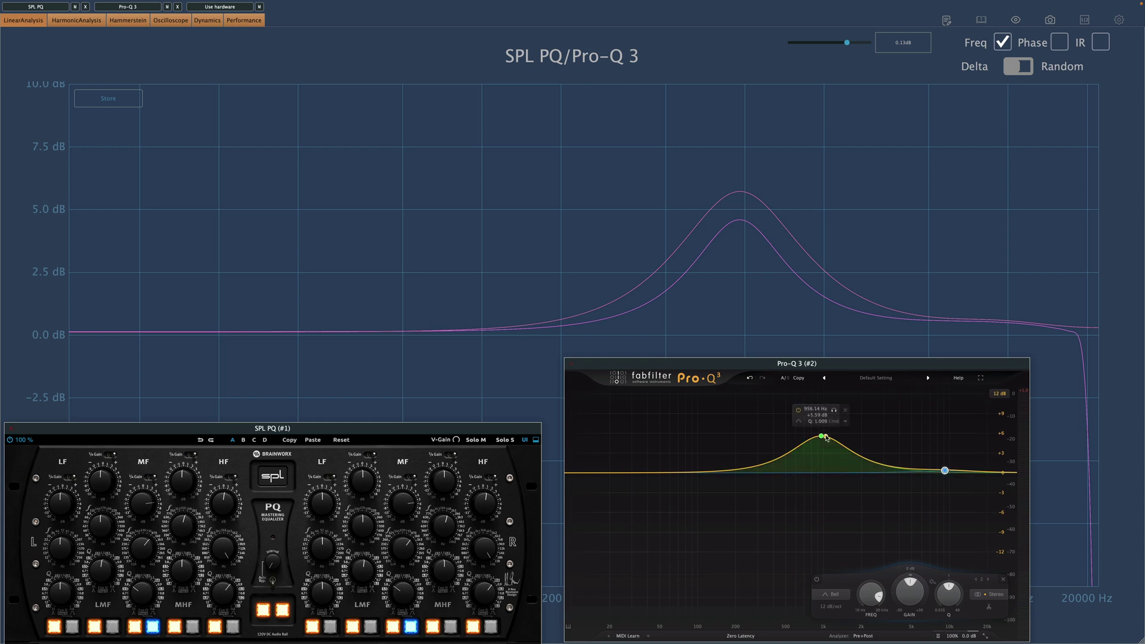
drag(824, 438, 824, 446)
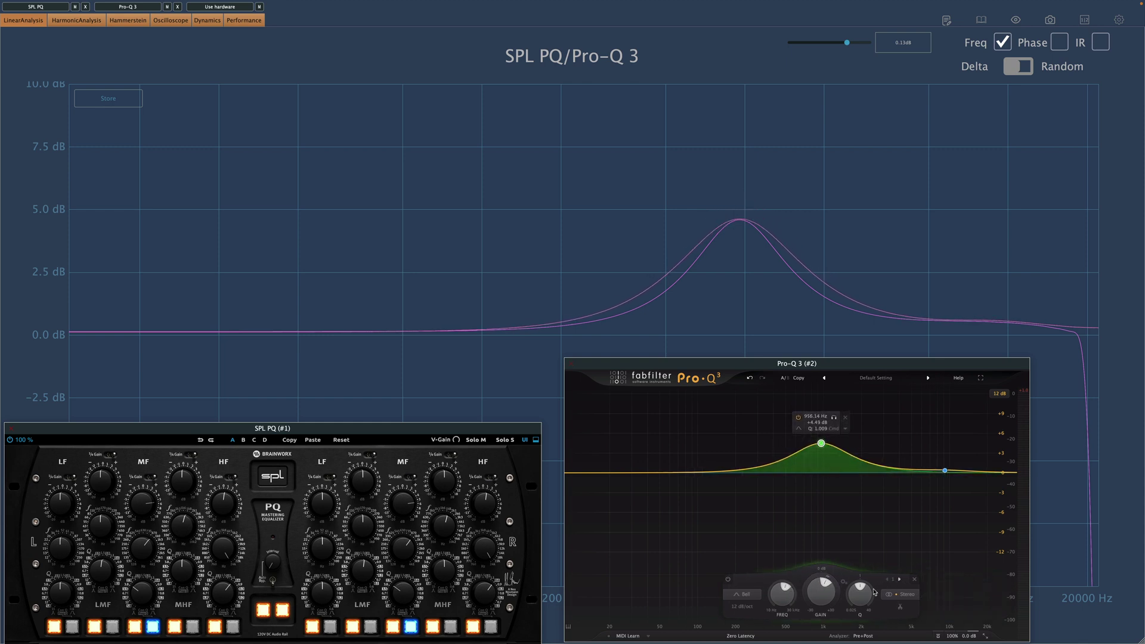
scroll(863, 594, up, 5)
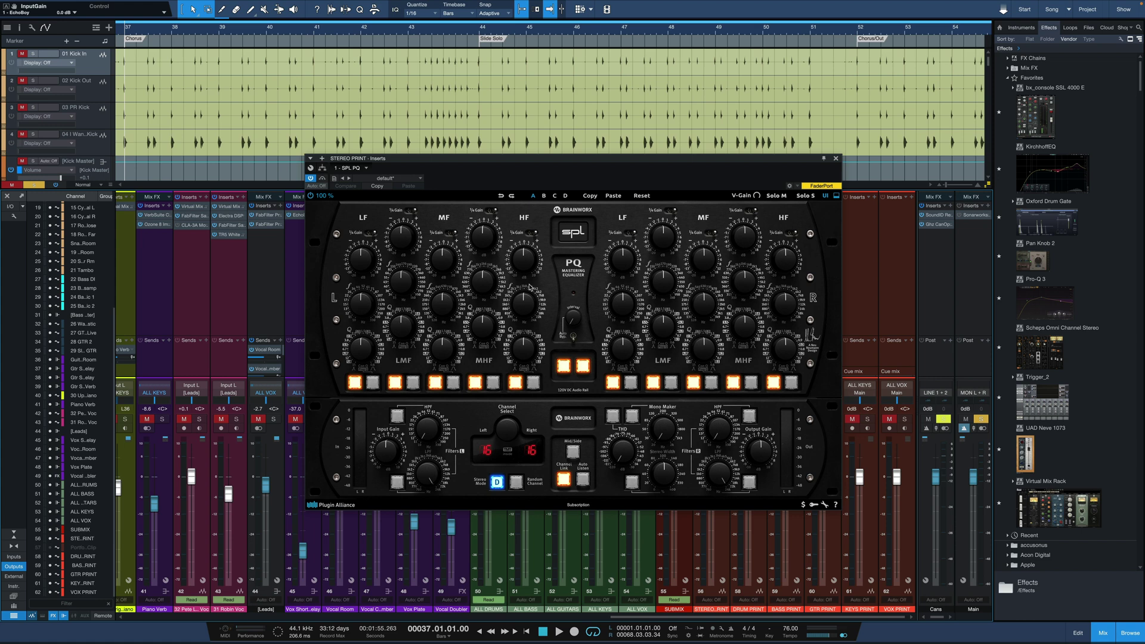
- Play the mix in Studio One and boost the LF band of the SPL PQ on the stereo print channel
key(space)
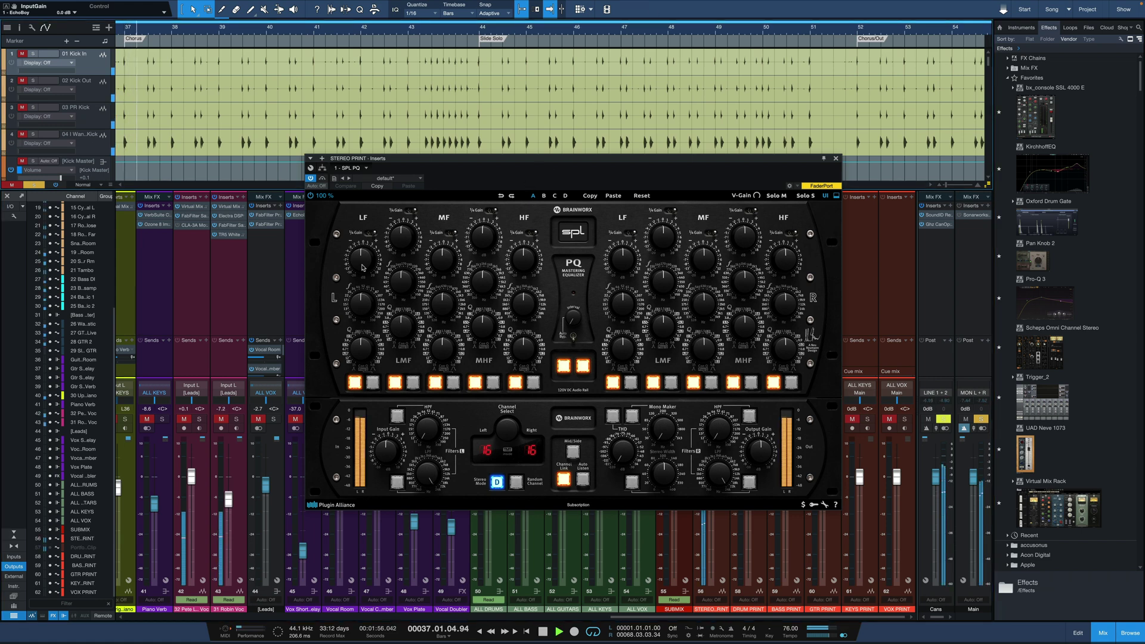
drag(363, 312, 363, 305)
drag(360, 265, 358, 261)
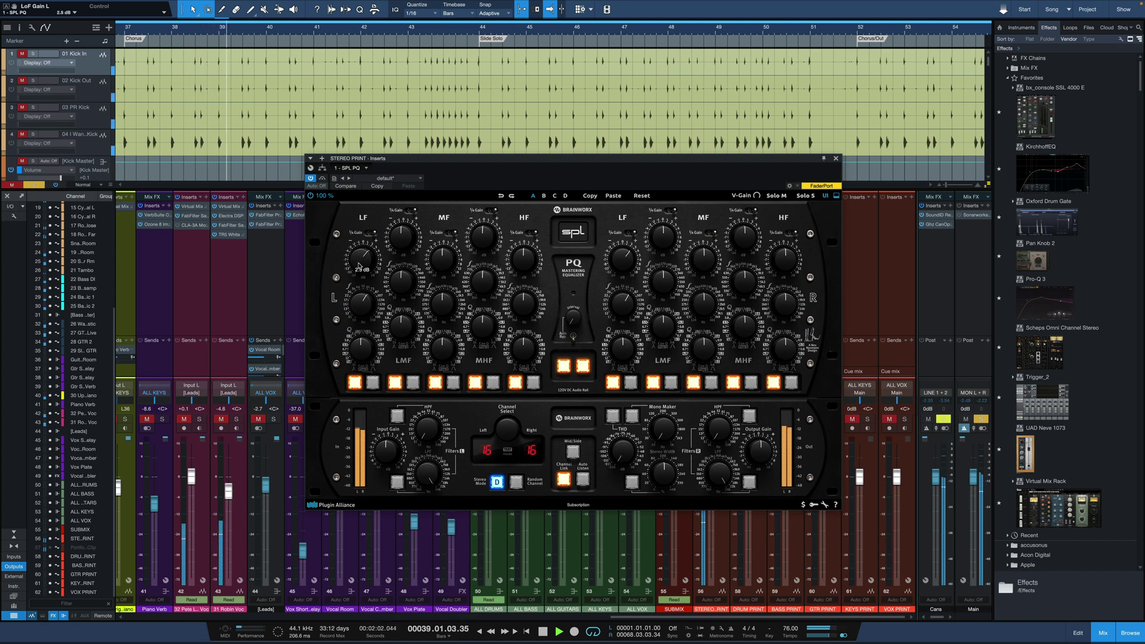
- Shape the SPL PQ's HF band during playback by adjusting its Q and frequency around 22 kHz and raising the gain to 3.5 dB
drag(524, 348, 535, 312)
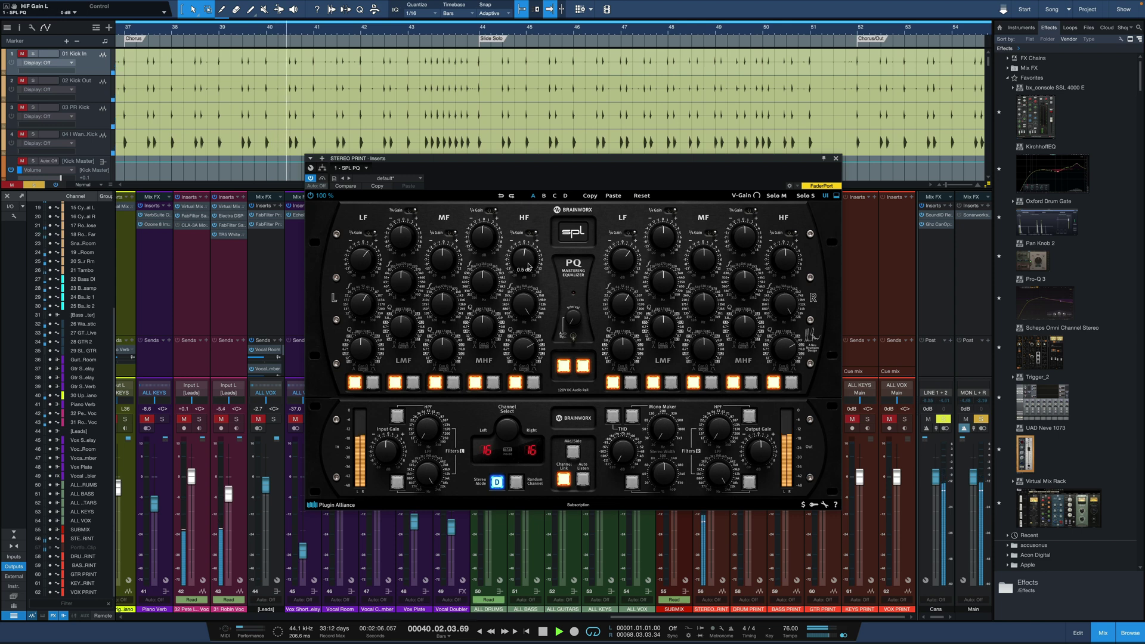
mouse_move(529, 254)
drag(528, 253, 529, 267)
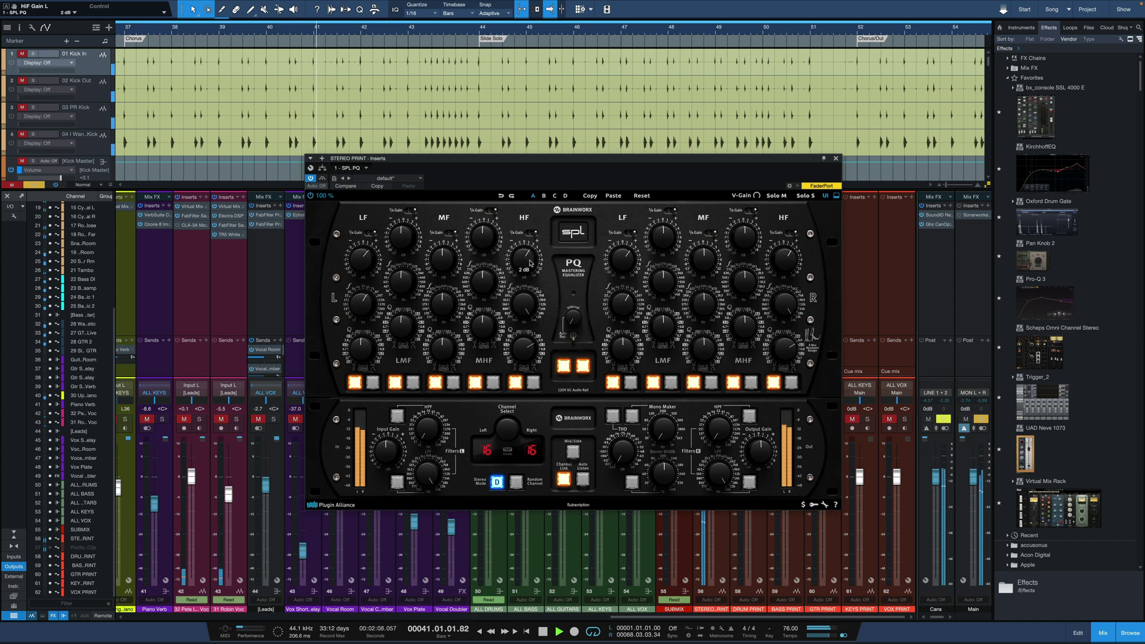
mouse_move(530, 318)
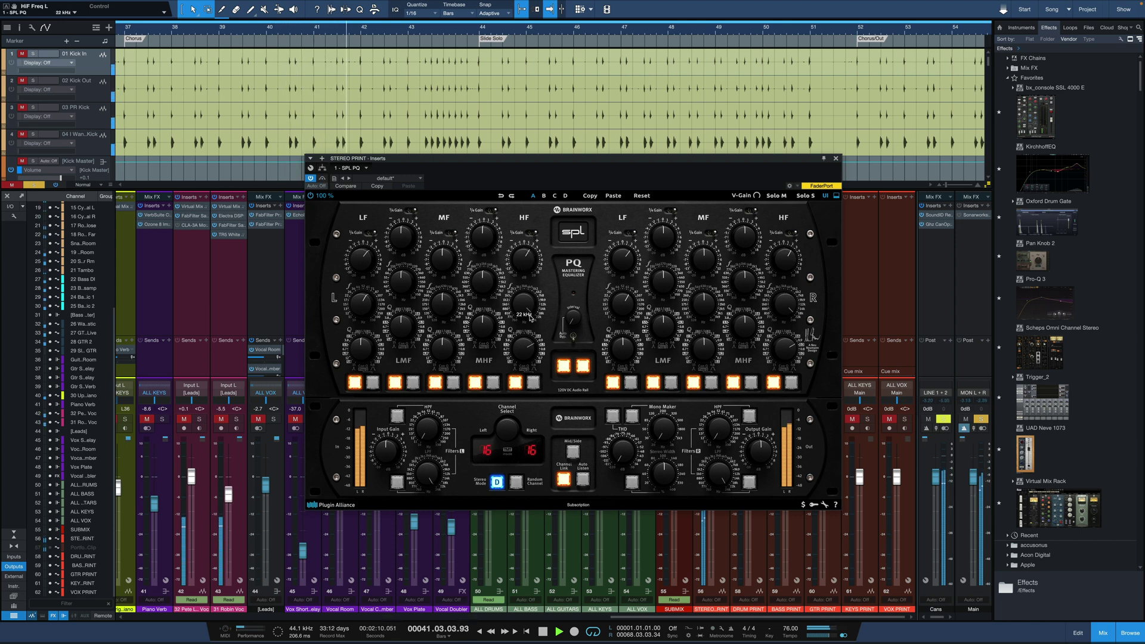
drag(530, 318, 526, 309)
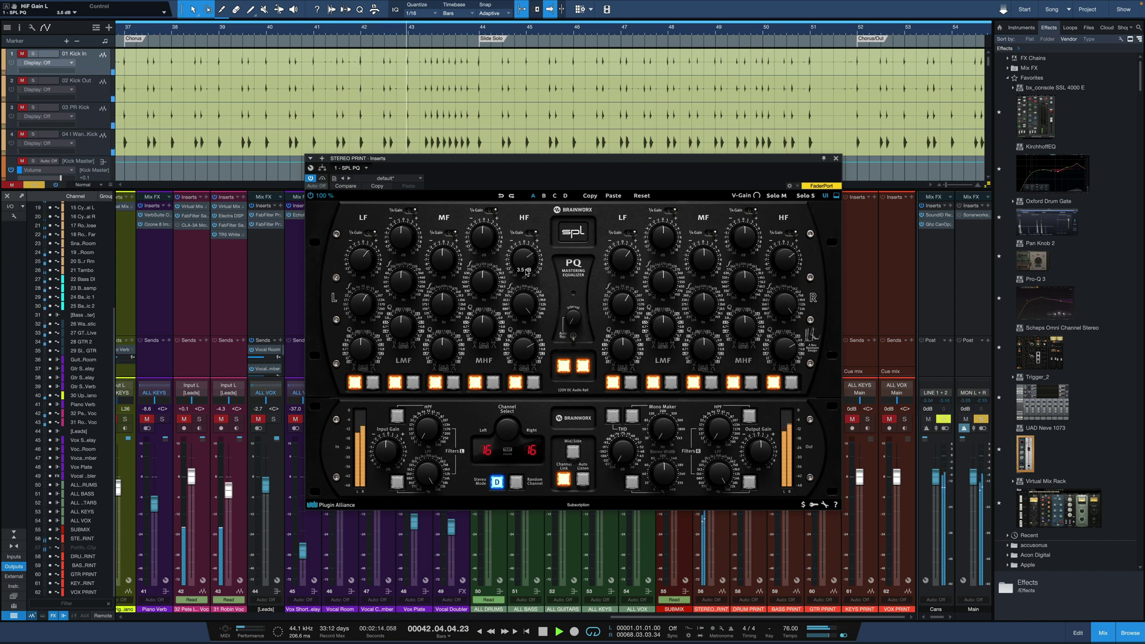
- Settle the SPL PQ's HF gain at 4.5 dB during playback, auditioning a 2 dB MHF boost and taking it back out
drag(527, 280, 527, 275)
scroll(528, 275, up, 1)
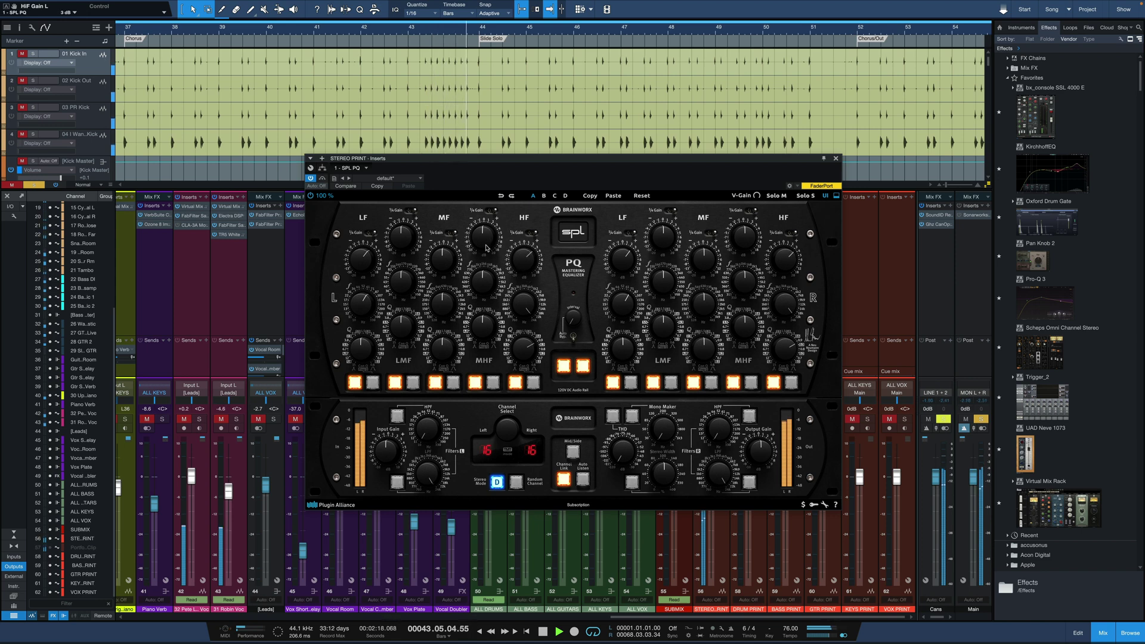
drag(488, 233, 487, 210)
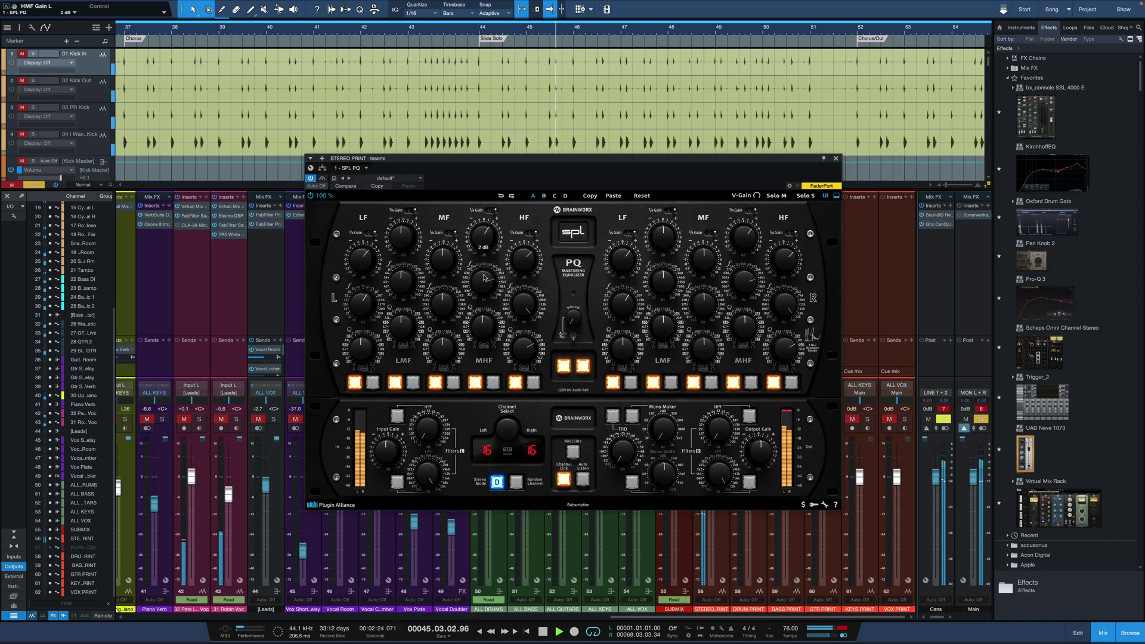
drag(486, 241, 485, 285)
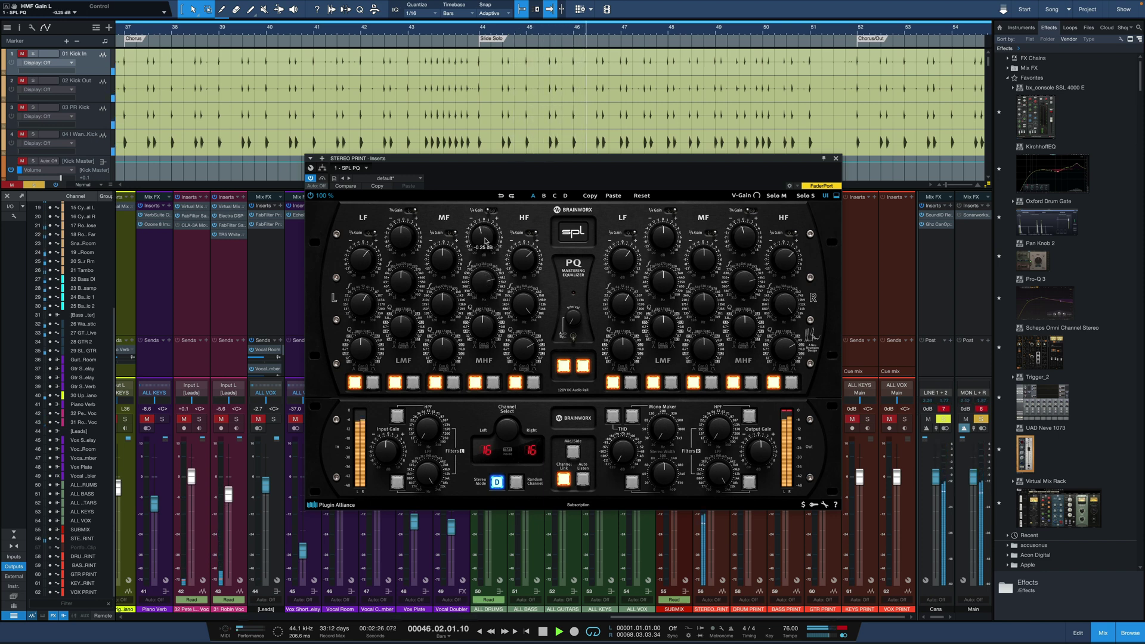
scroll(486, 241, down, 1)
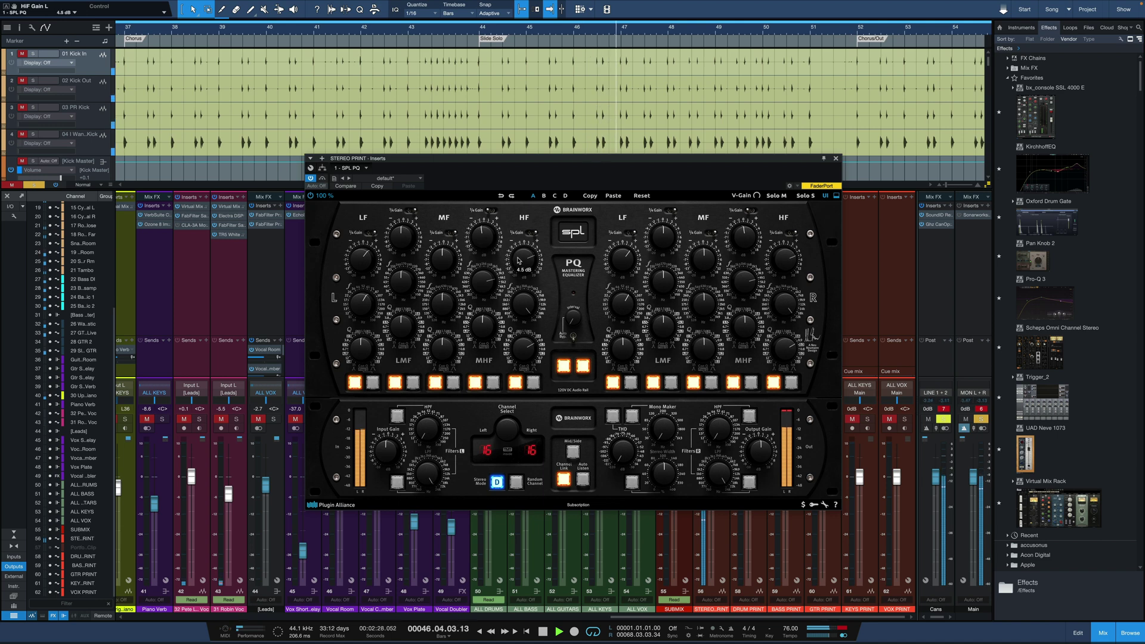
key(space)
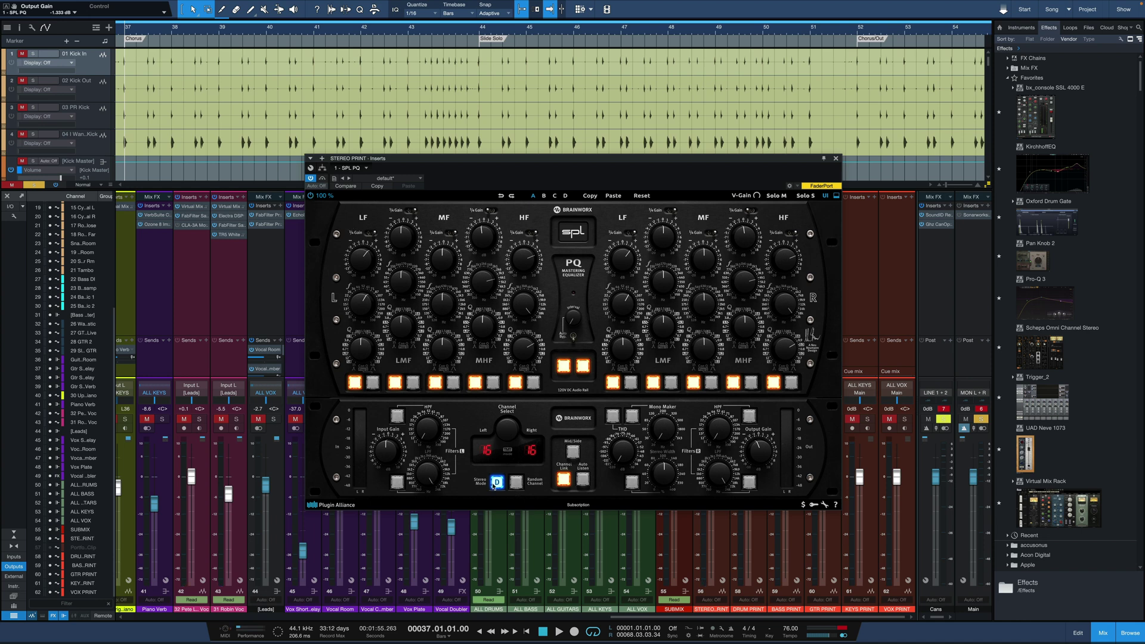
- Compare the mix with the SPL PQ bypassed and active by toggling its power during playback
key(space)
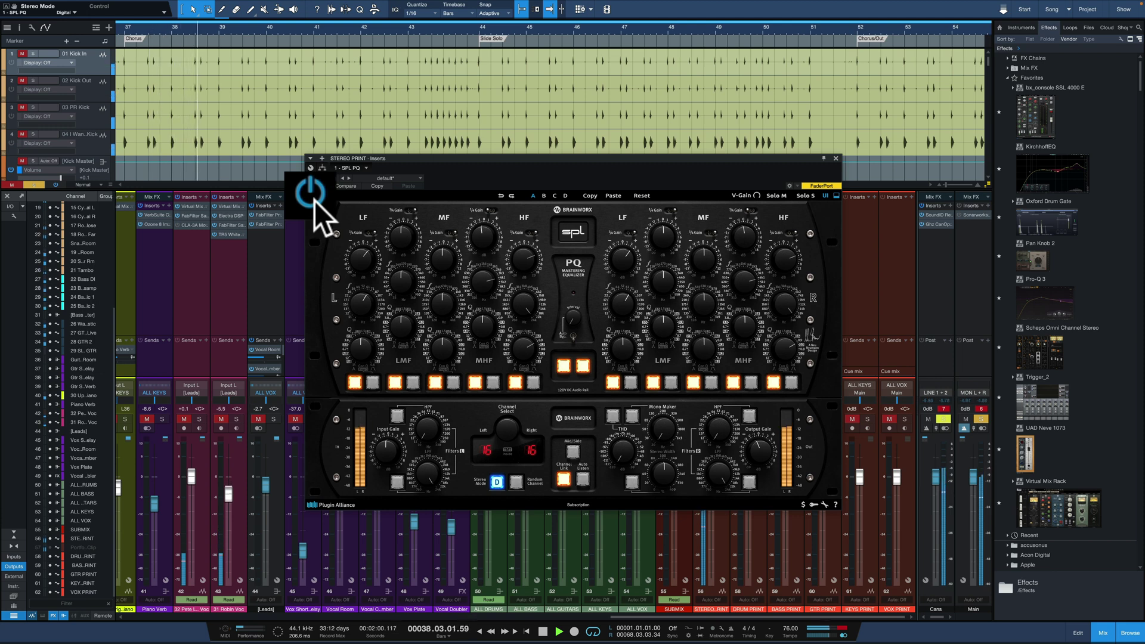
click(311, 193)
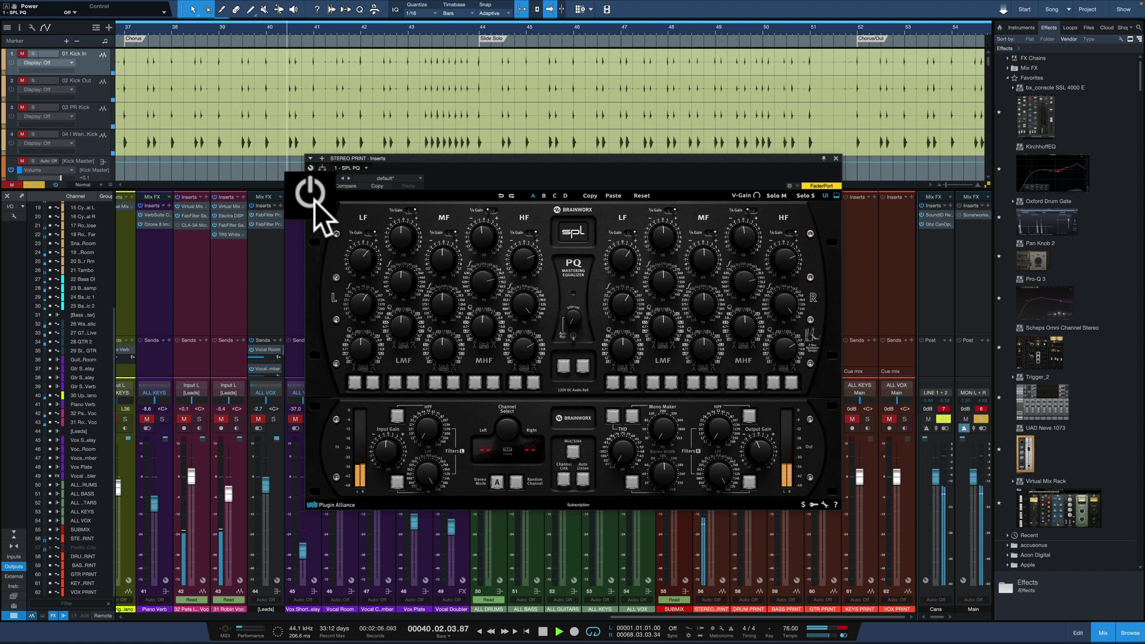
click(314, 200)
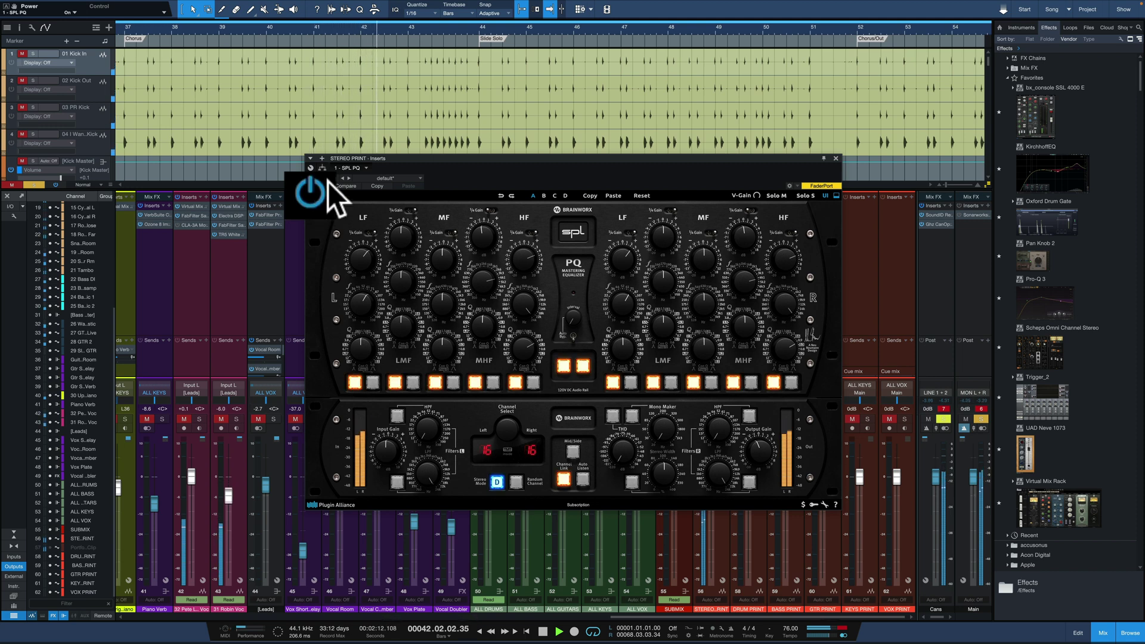
click(311, 194)
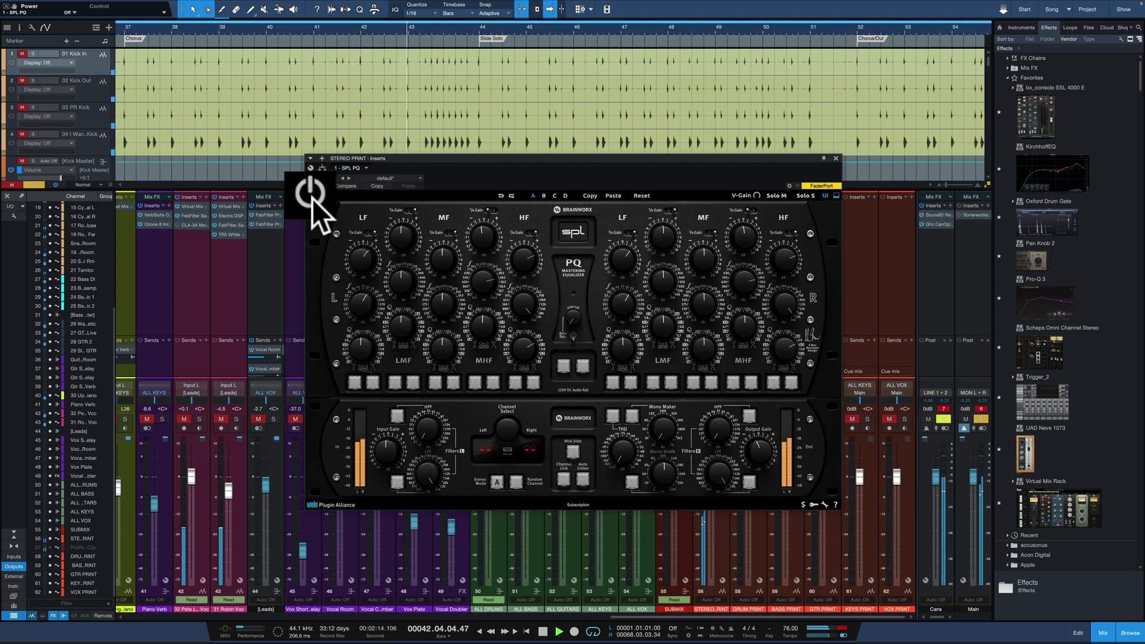
click(311, 199)
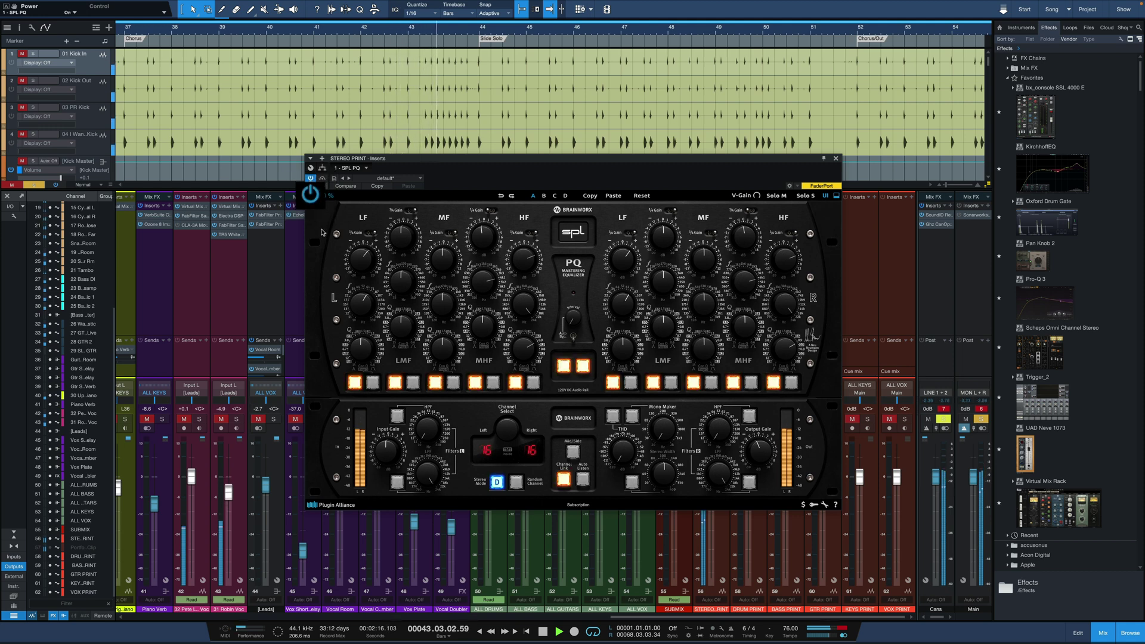
key(space)
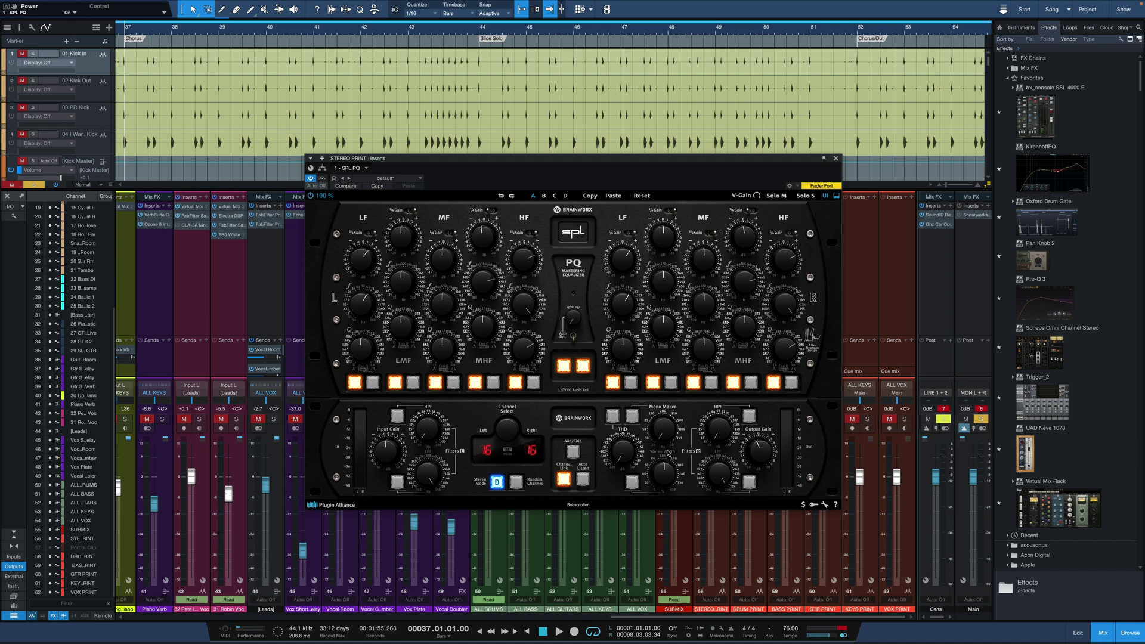
- Audition the THD section during playback, lowering its amount to about -119 dB, and disable it again
click(613, 416)
key(space)
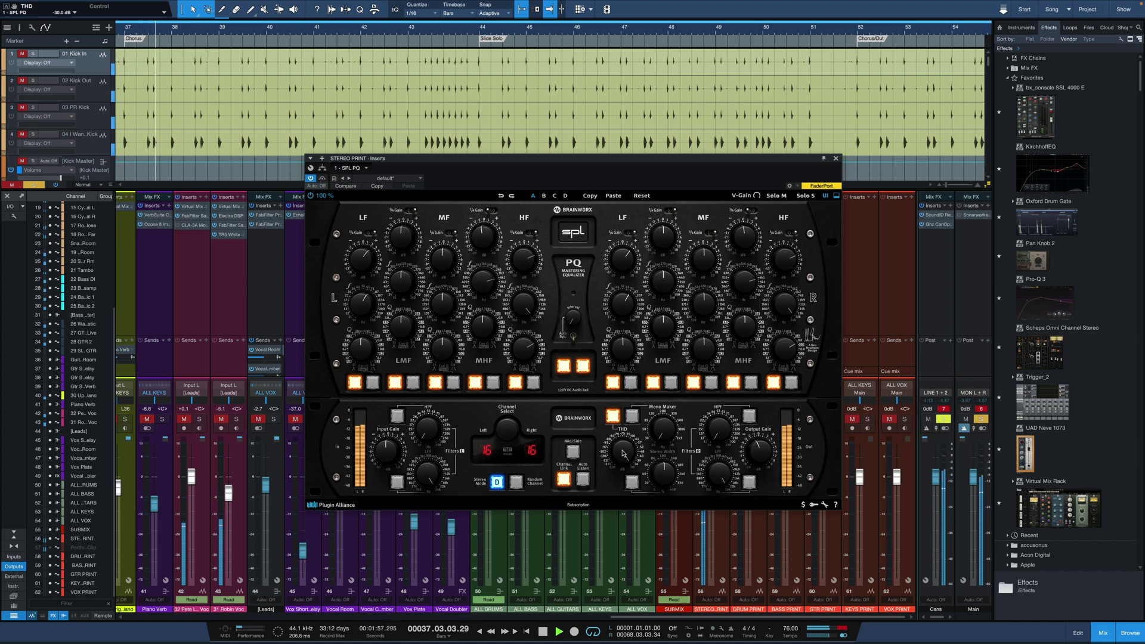
scroll(621, 457, down, 3)
drag(623, 456, 626, 534)
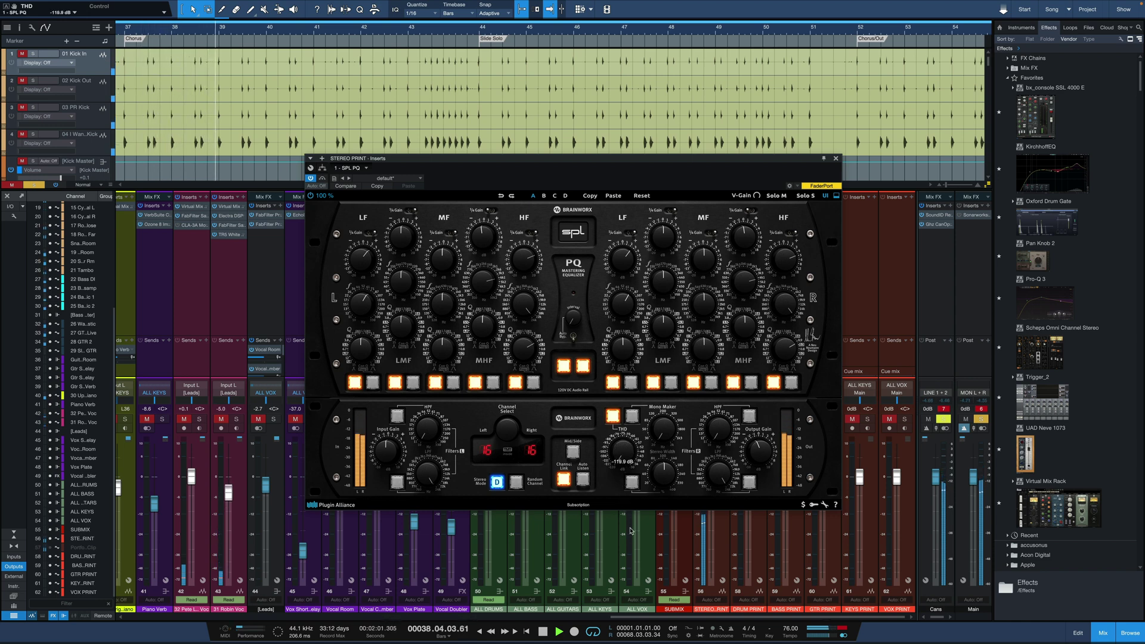
click(613, 417)
key(space)
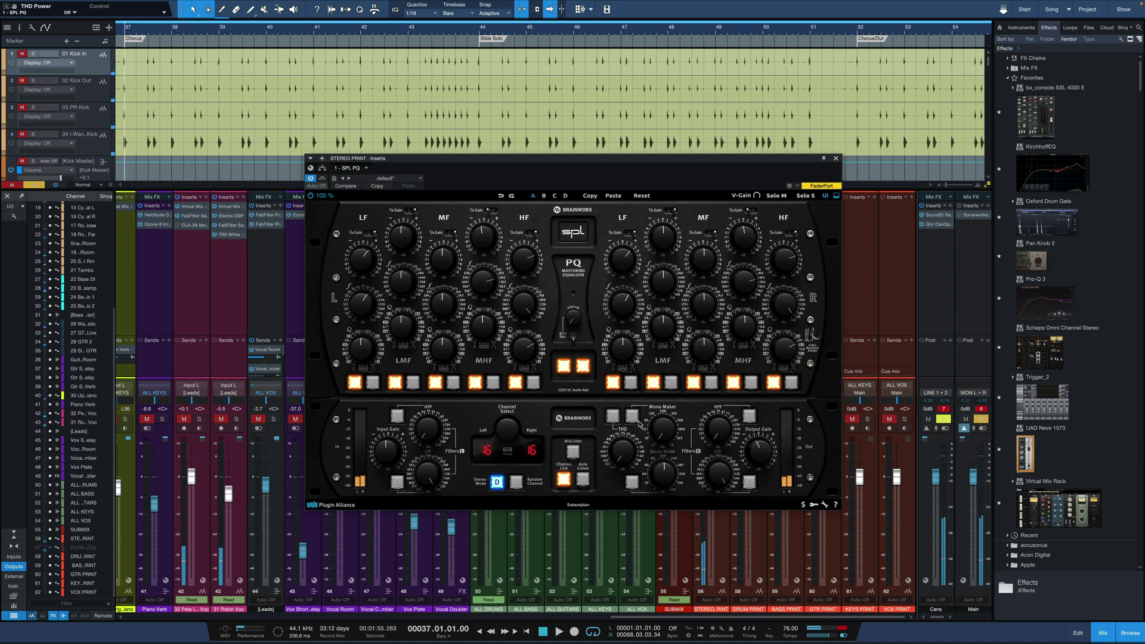
- Audition the Mono Maker during playback by varying its frequency, and disable it again
click(632, 416)
key(space)
mouse_move(668, 433)
mouse_down()
mouse_move(668, 377)
mouse_move(649, 433)
mouse_up()
key(space)
click(632, 416)
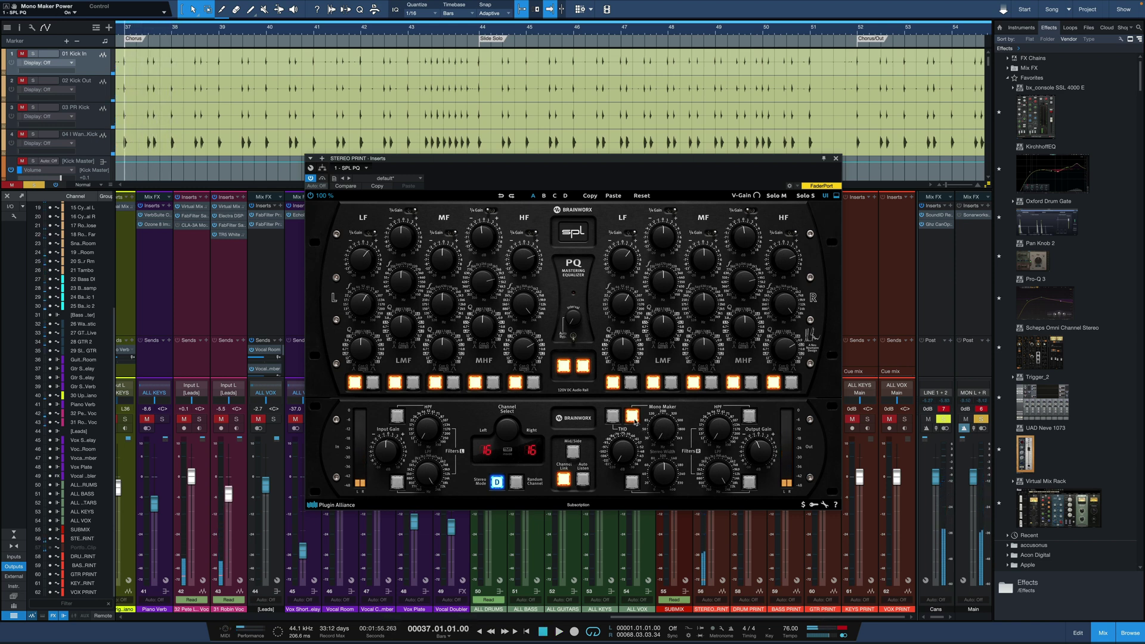
- Enable the stereo width section and vary its amount during playback, leaving it at 101%
click(632, 482)
click(665, 480)
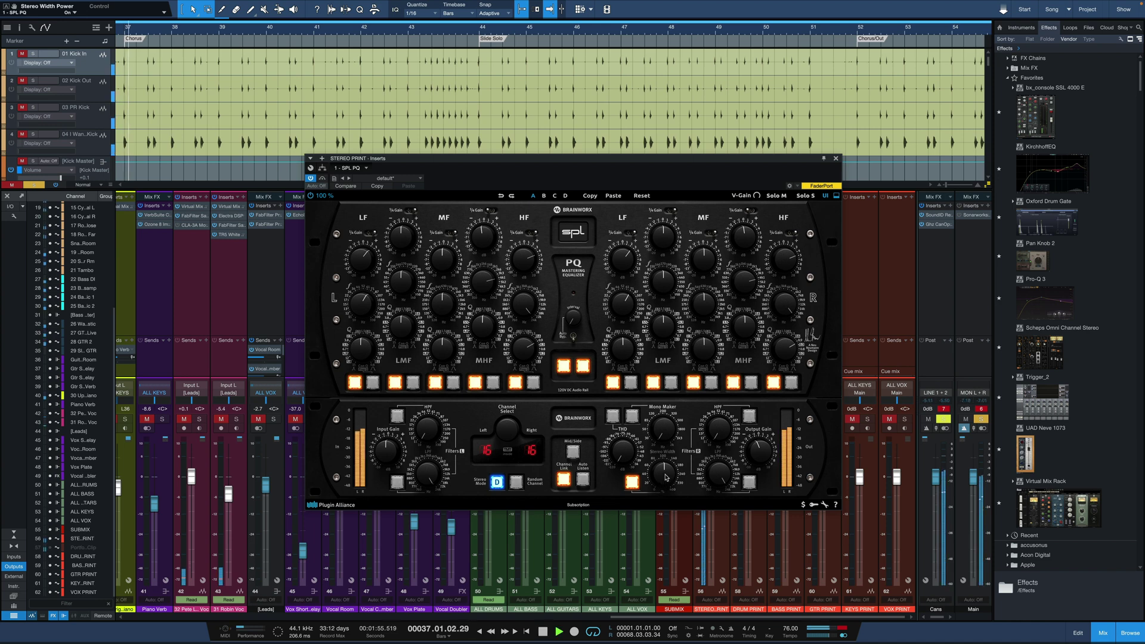
drag(666, 481, 665, 442)
key(space)
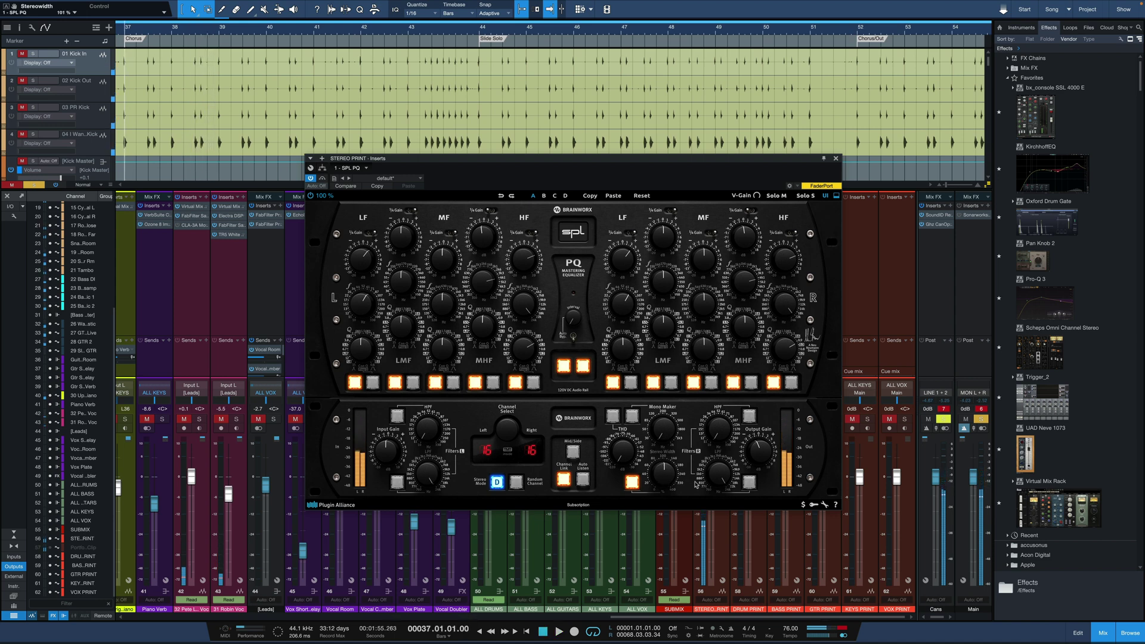